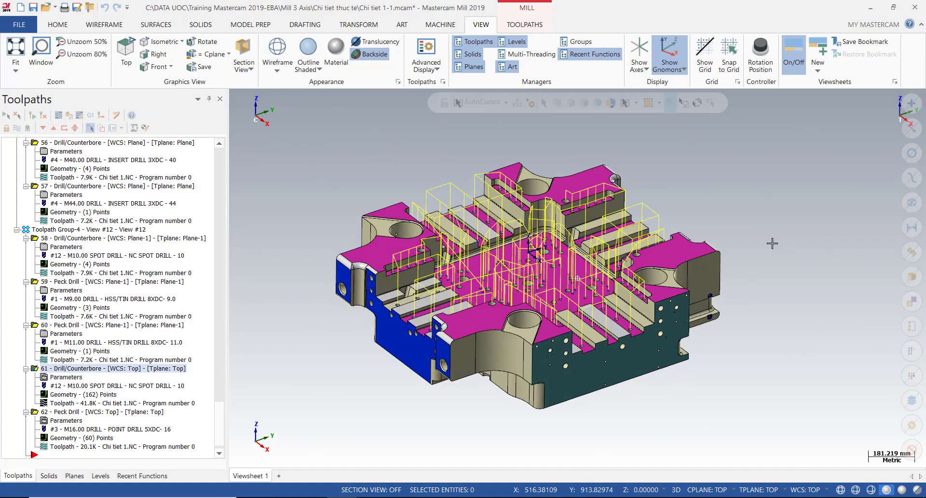
Step: Review the cut parameters, planes and linking parameters of drill operation 61, and close its settings without changes
scroll(772, 246, up, 8)
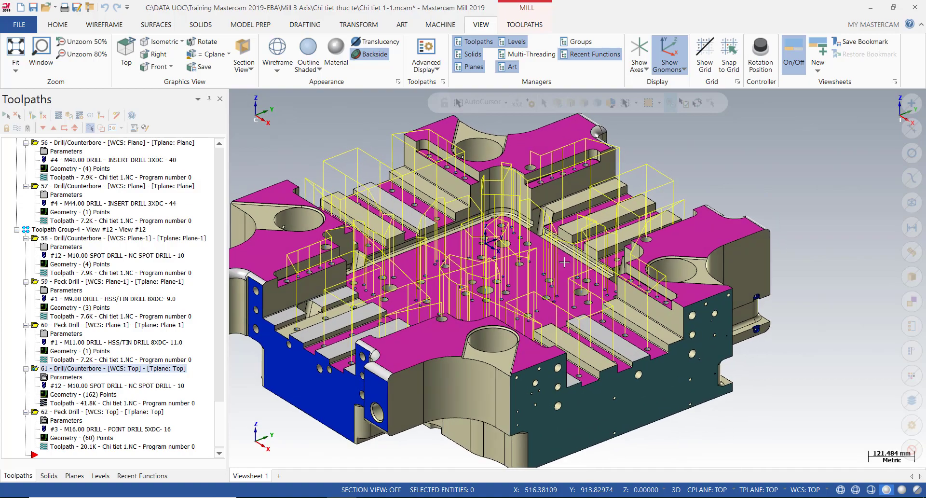
scroll(222, 420, down, 1)
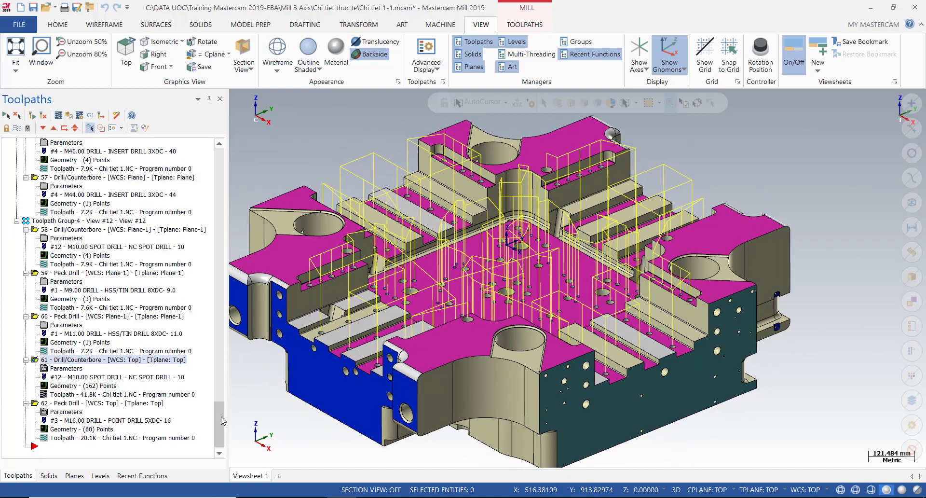
click(74, 369)
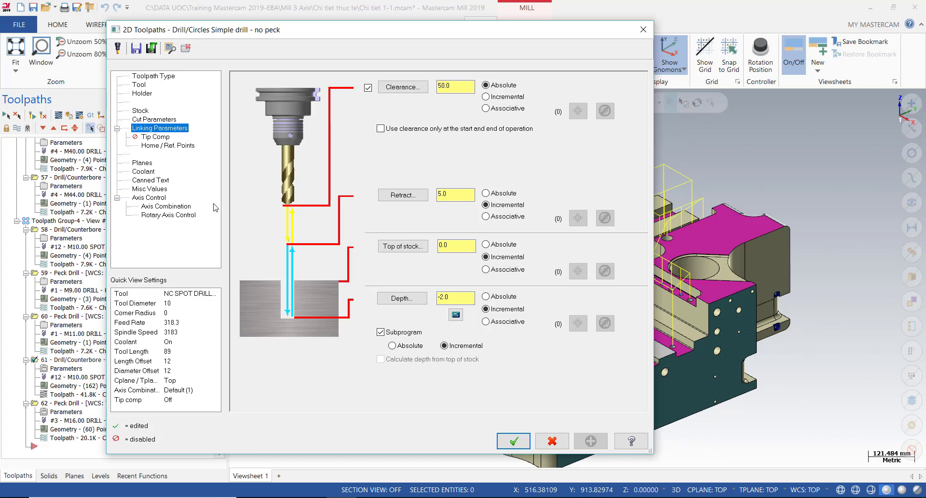
click(144, 118)
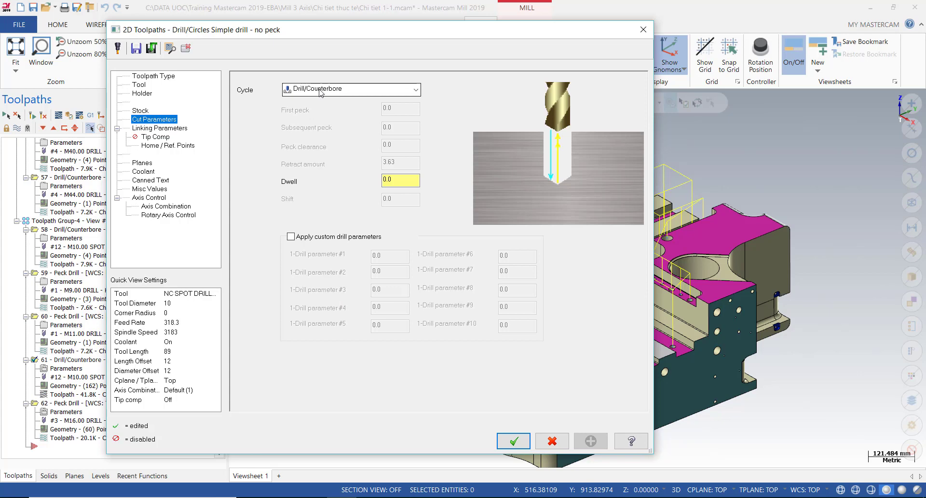
click(141, 163)
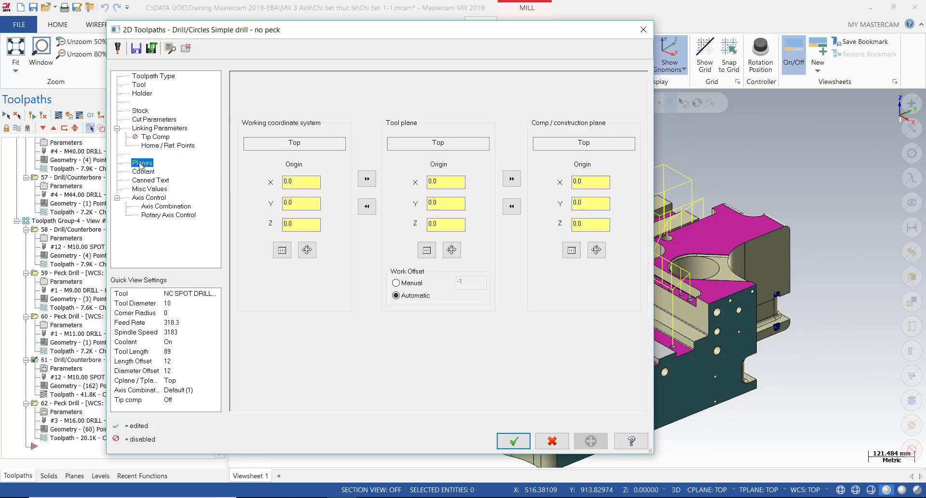
click(166, 129)
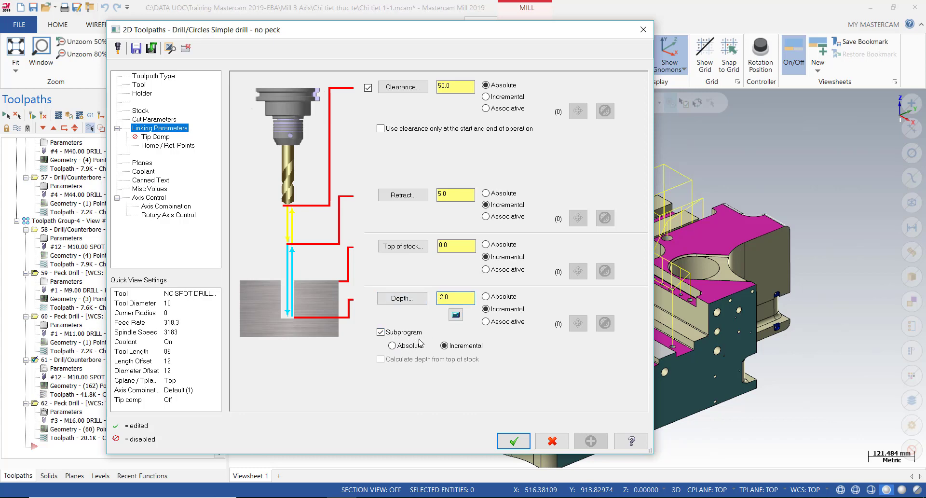
click(561, 440)
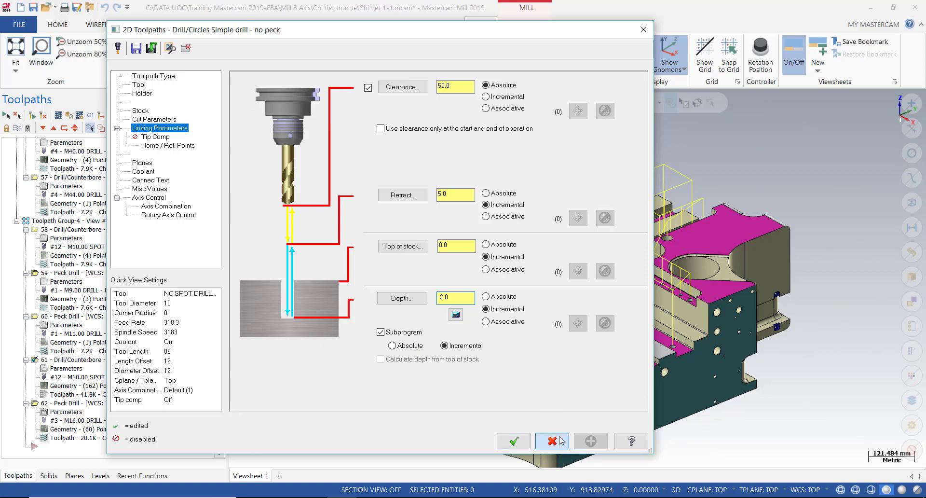
Step: Inspect the spot-drill toolpath and holes inside the part in wireframe display, and return the model to outline shaded display
middle_drag(483, 261, 510, 250)
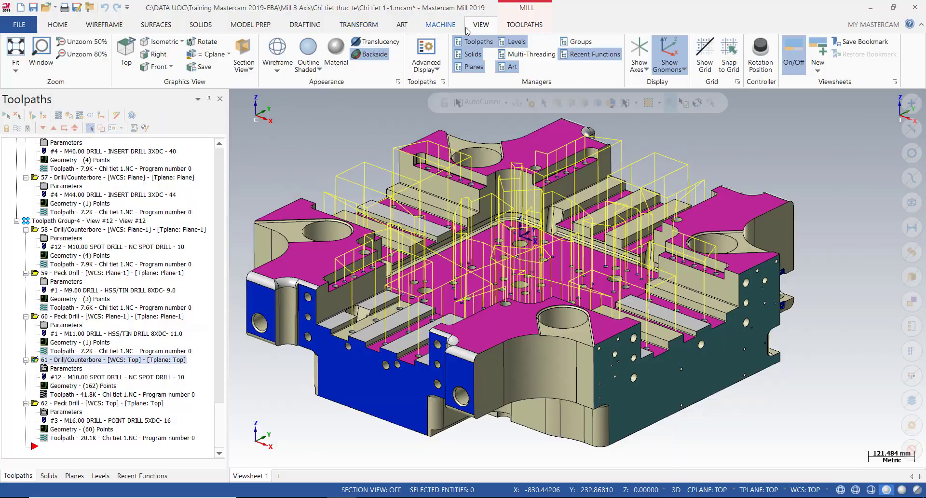
click(277, 48)
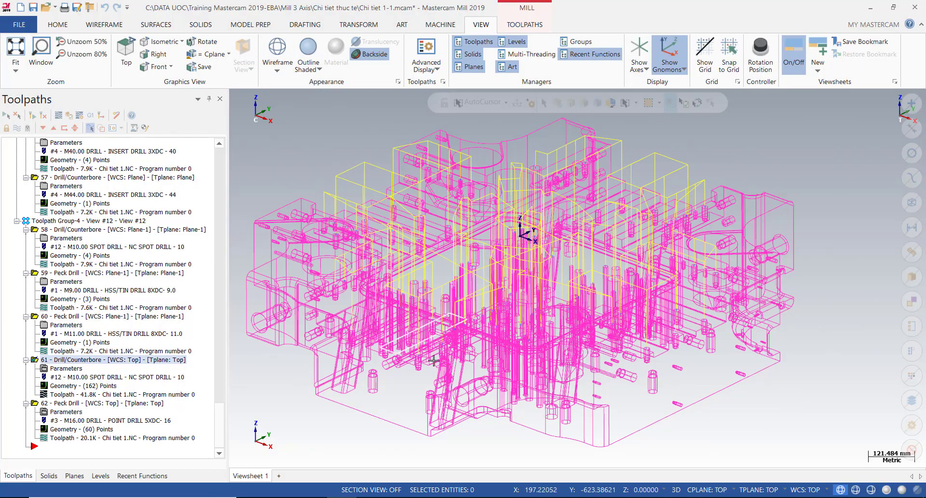
scroll(433, 360, up, 3)
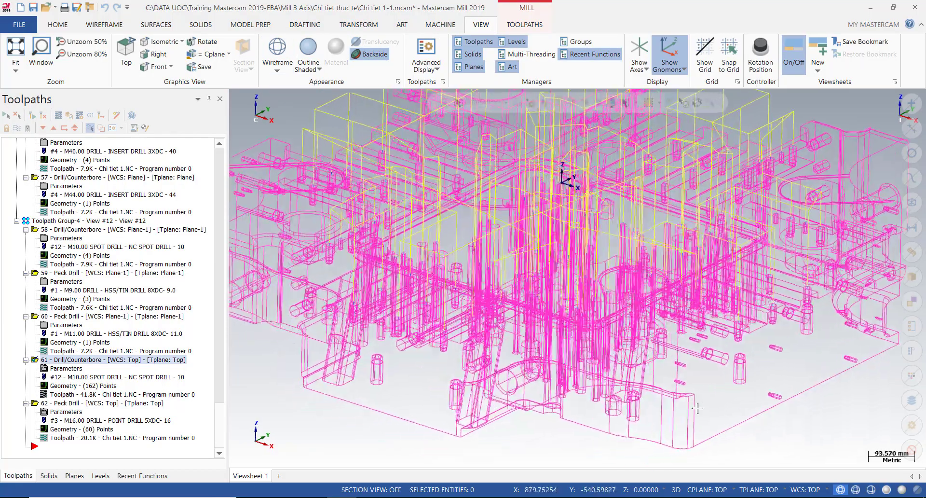
scroll(697, 408, up, 5)
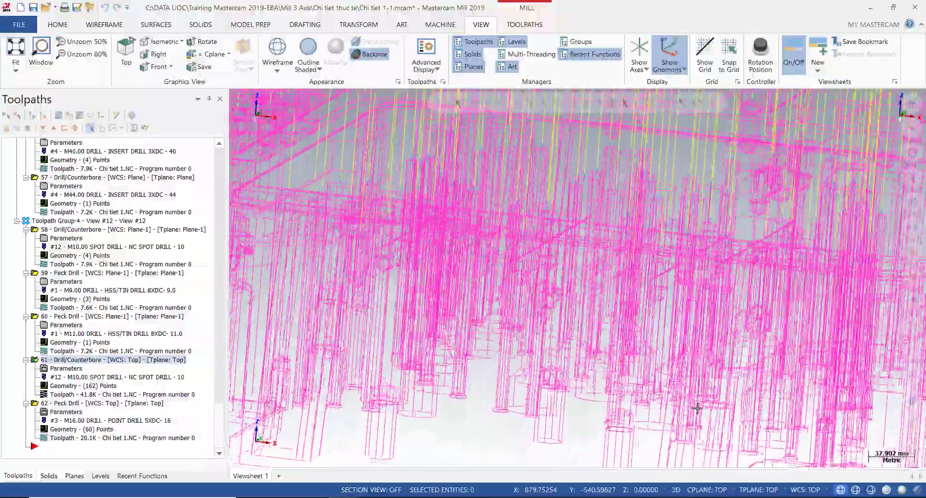
scroll(697, 408, up, 2)
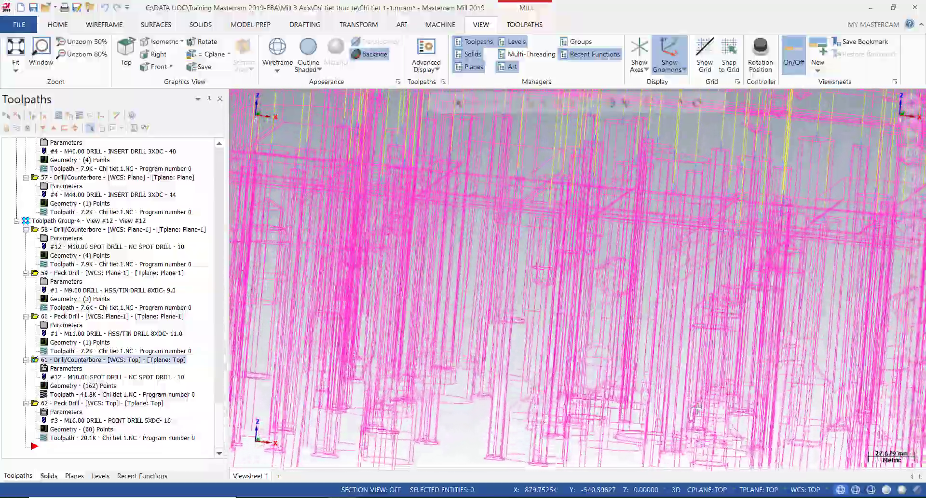
scroll(697, 409, up, 1)
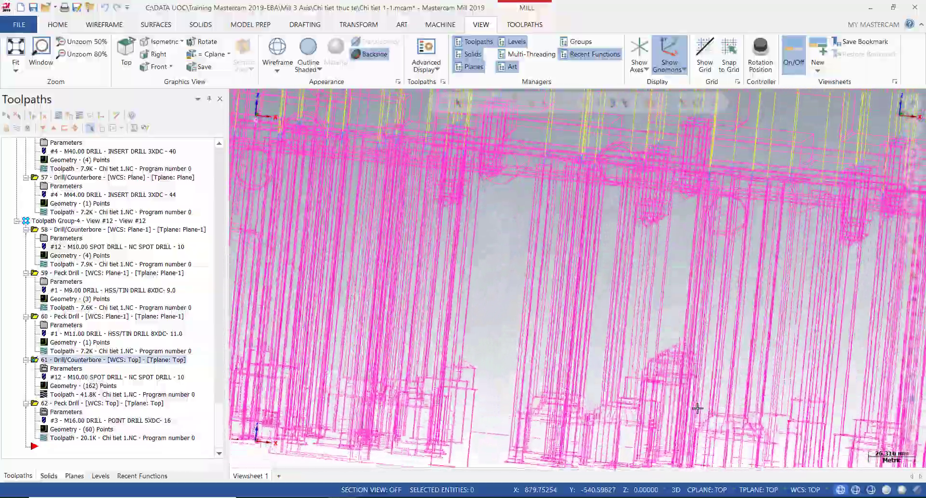
scroll(697, 408, up, 1)
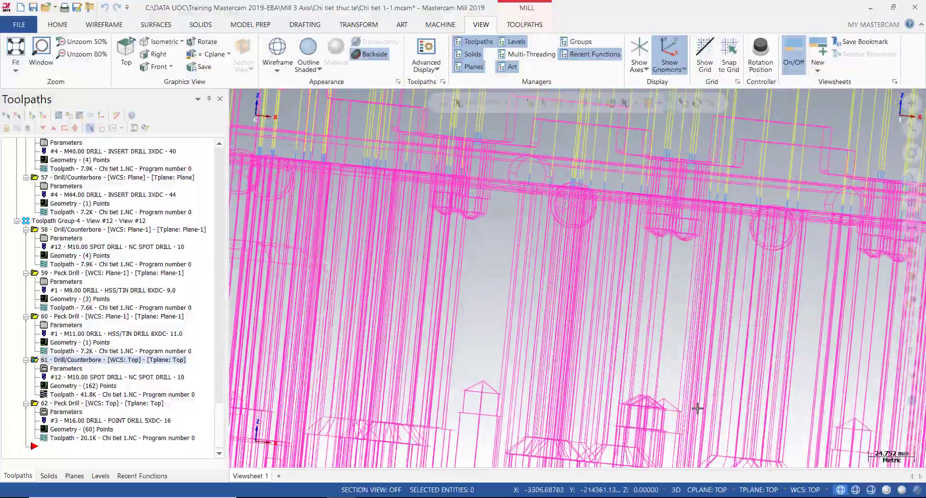
scroll(588, 192, down, 3)
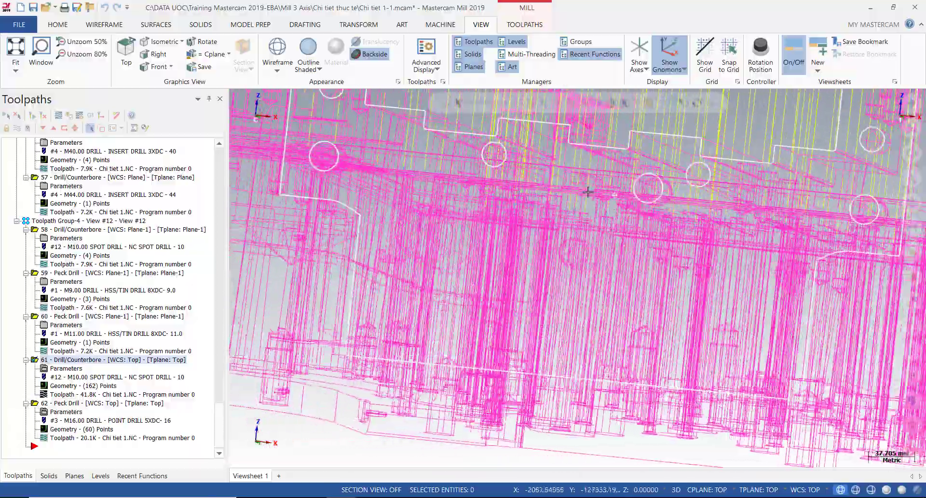
middle_drag(588, 192, 573, 218)
scroll(573, 218, down, 8)
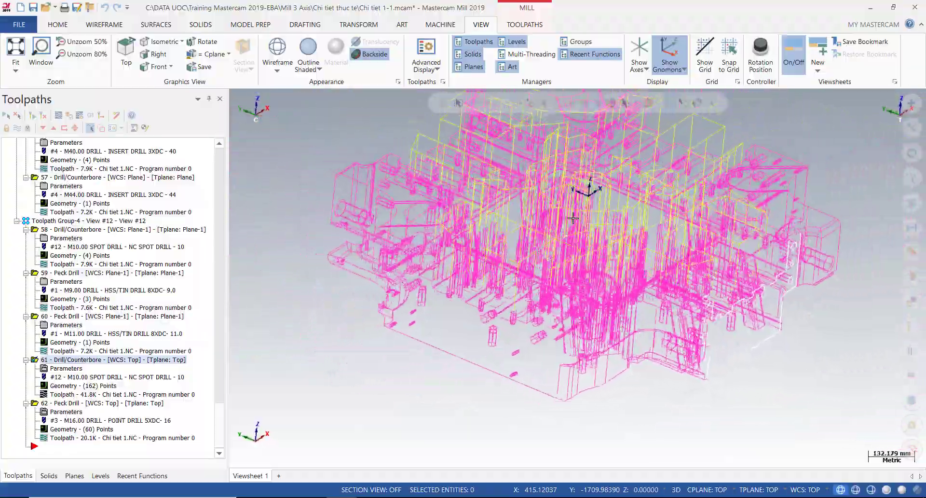
click(307, 48)
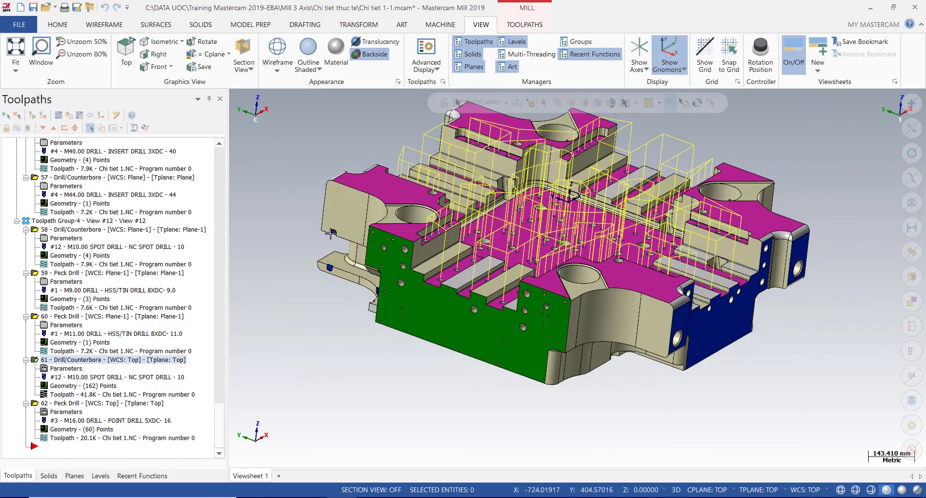
middle_drag(330, 233, 310, 248)
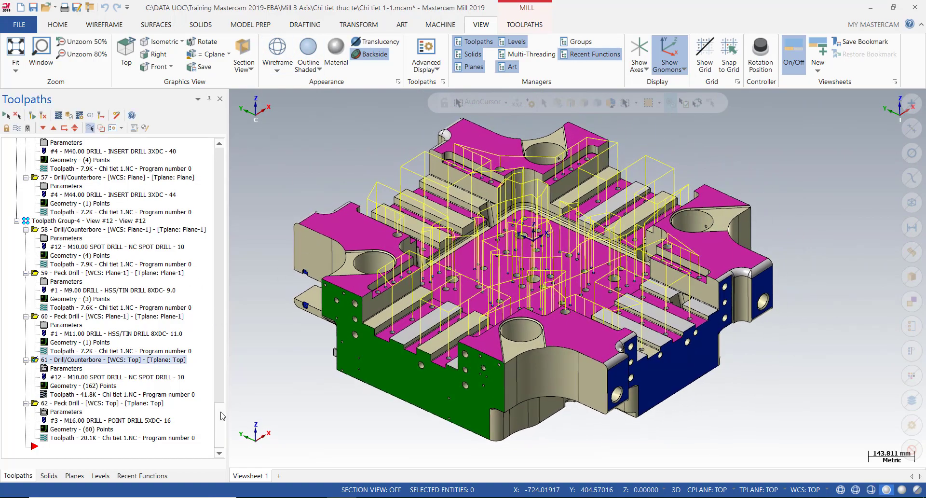
Step: Play the Backplot simulation of operation 61 to check the drilling sequence, and close it
click(58, 115)
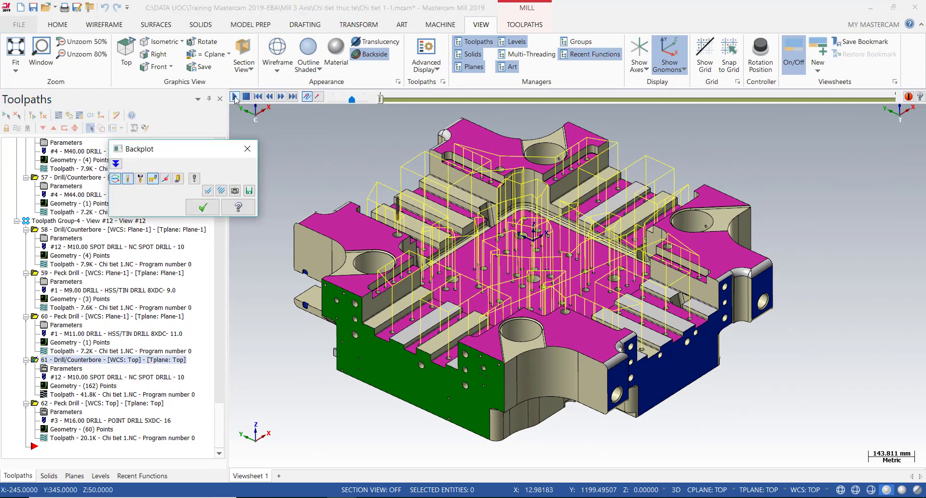
click(235, 96)
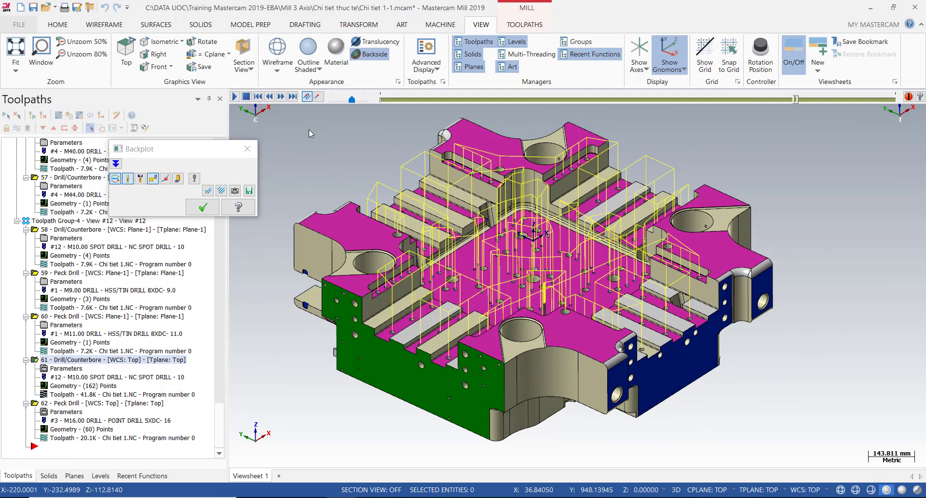
click(203, 207)
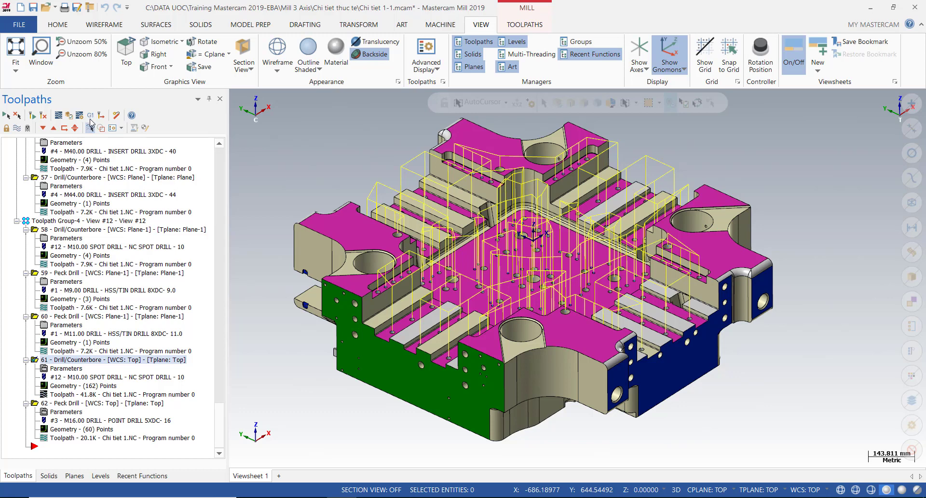
Step: Post only operation 61 to an NC file named Chi tiet 1.NC on the Desktop, replacing the existing file
click(90, 119)
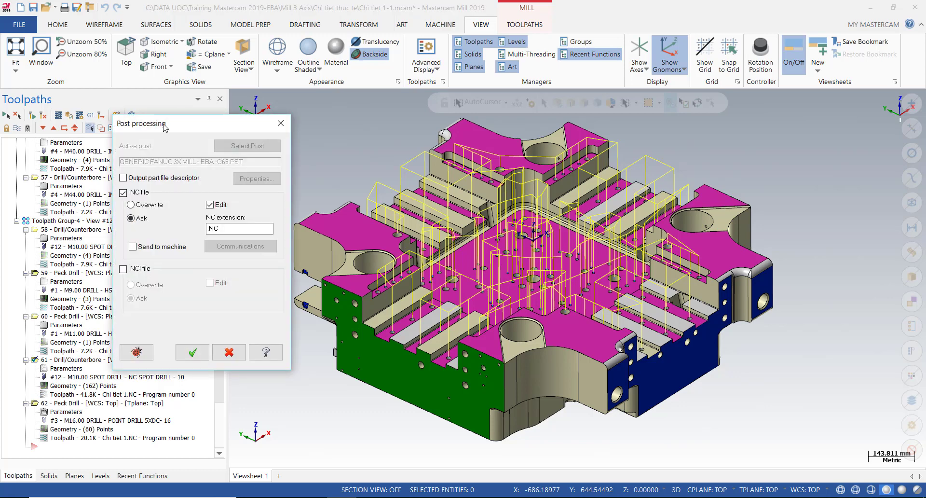
click(205, 352)
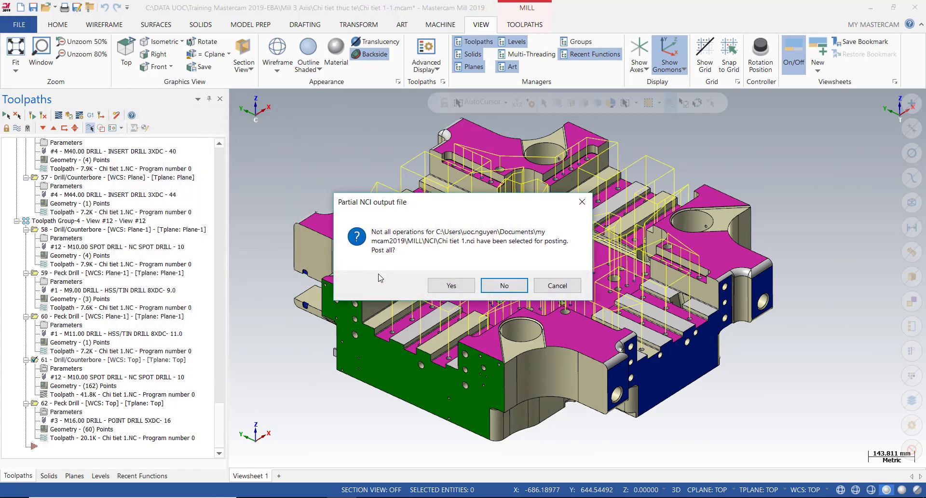
click(502, 285)
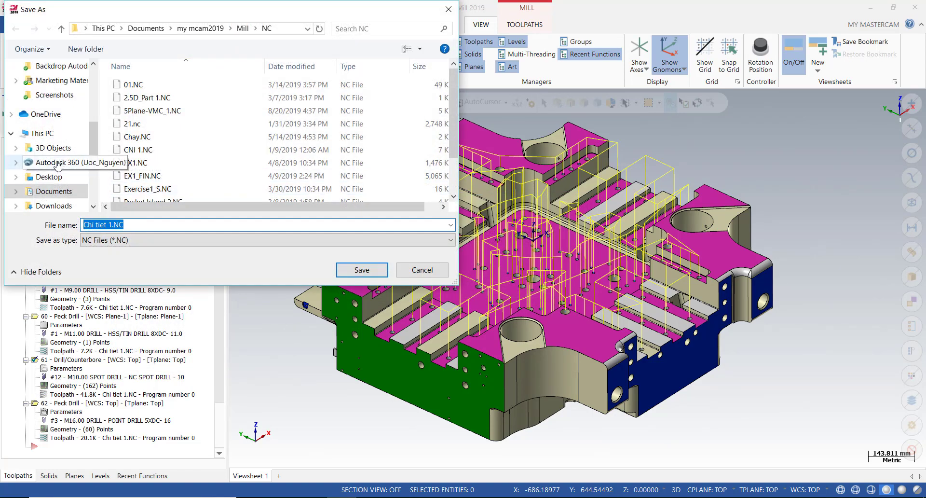
click(49, 176)
click(379, 271)
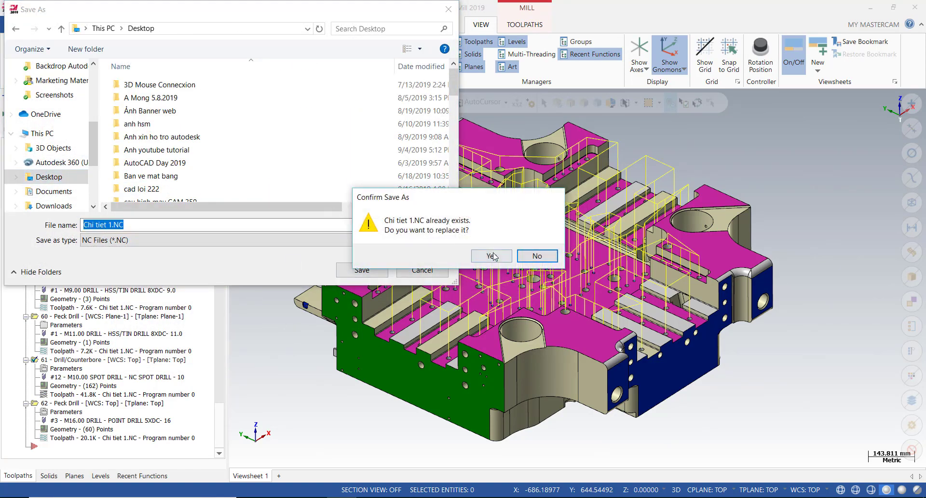
click(492, 256)
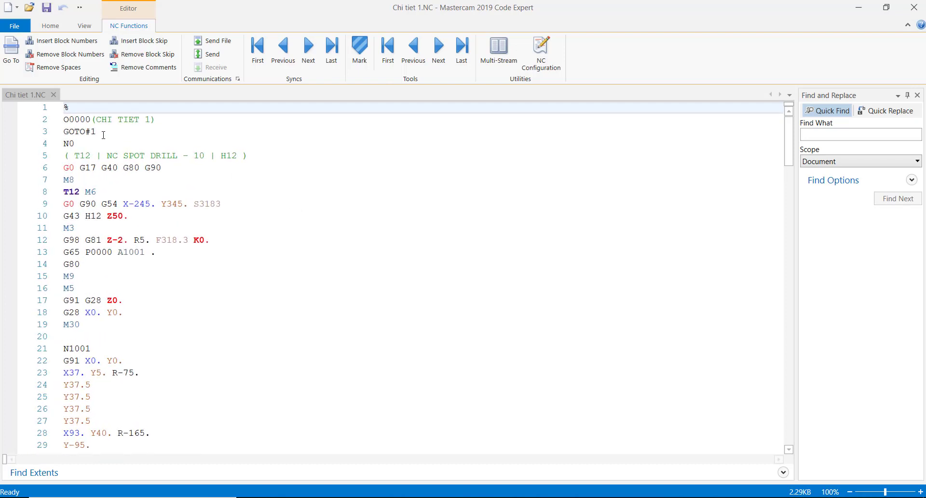
Step: Examine the main program's GOTO#1 and N0 lines, the G81 drilling cycle with K0 and the G65 P0000 A1001 call
click(103, 135)
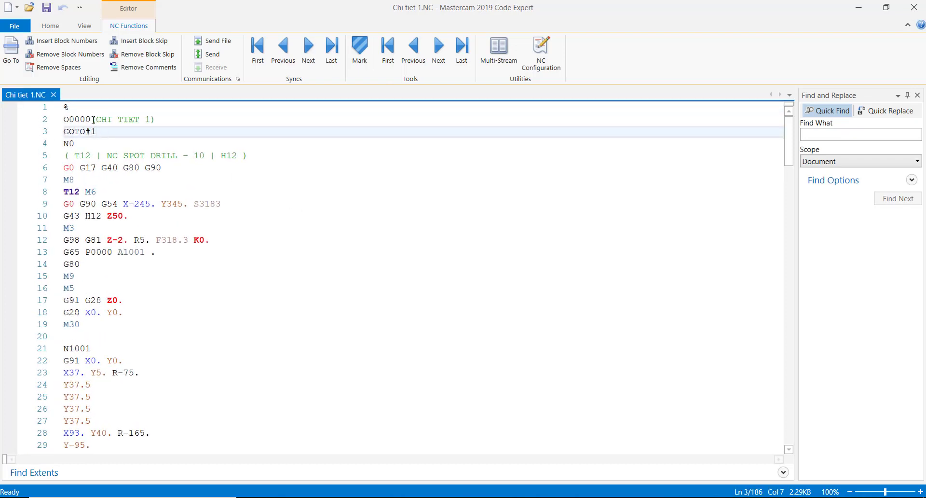
click(85, 141)
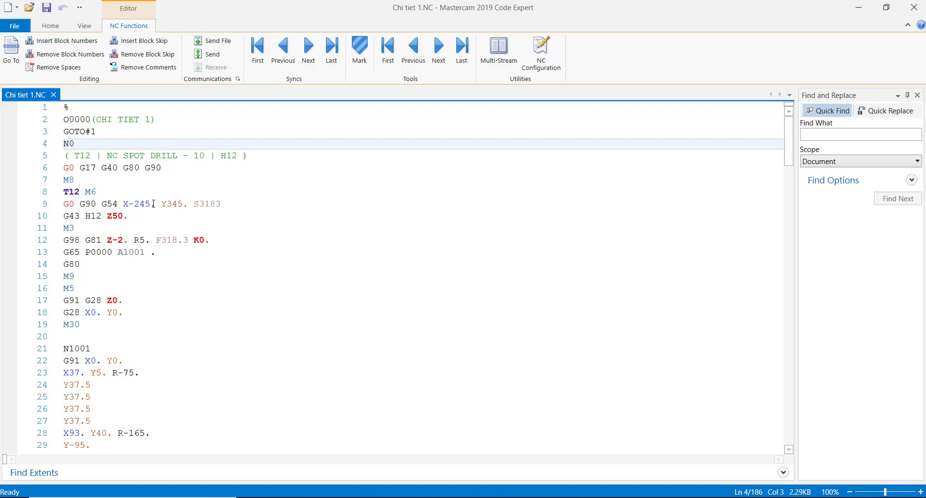
scroll(153, 204, down, 1)
scroll(153, 203, up, 1)
click(200, 240)
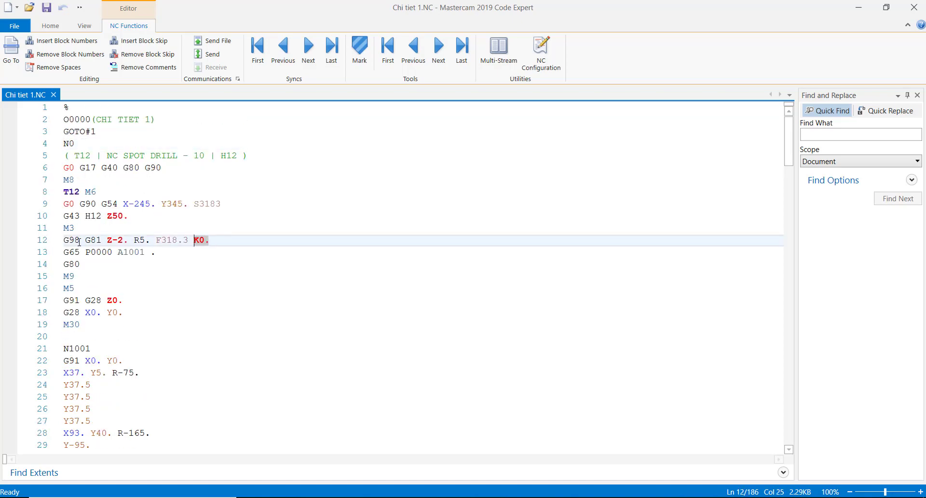
drag(66, 252, 113, 253)
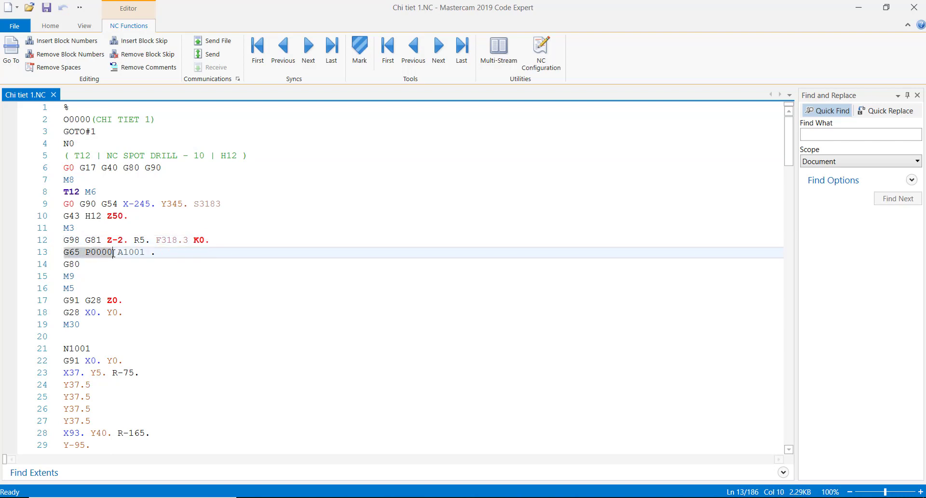
click(146, 253)
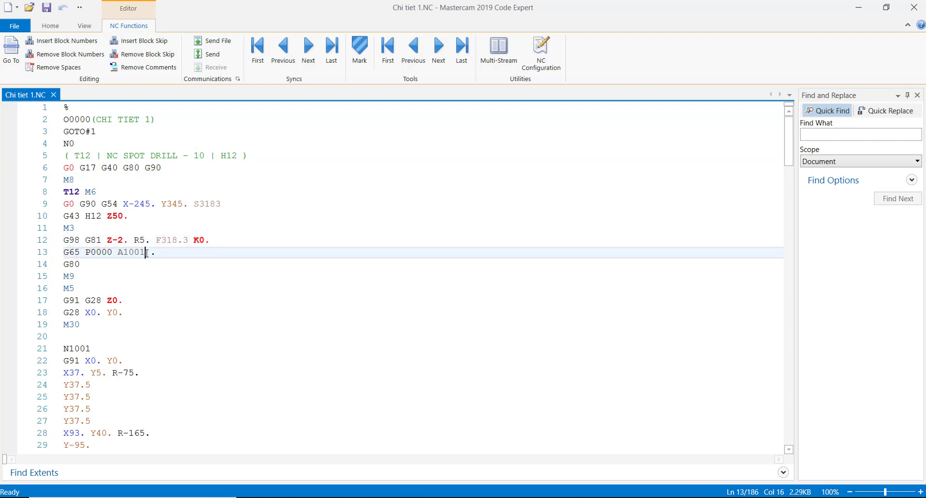
Step: Examine the incremental hole coordinates and R values listed in the N1001 block of the program
click(69, 348)
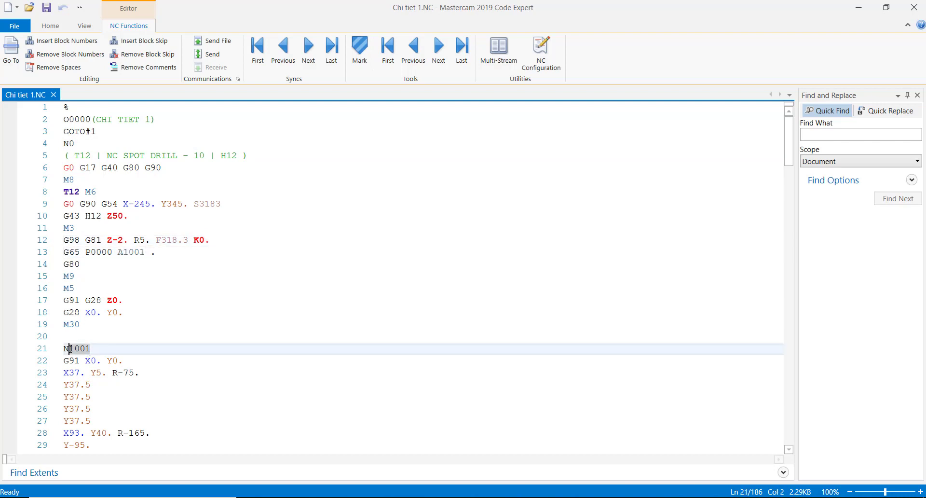
scroll(126, 351, down, 1)
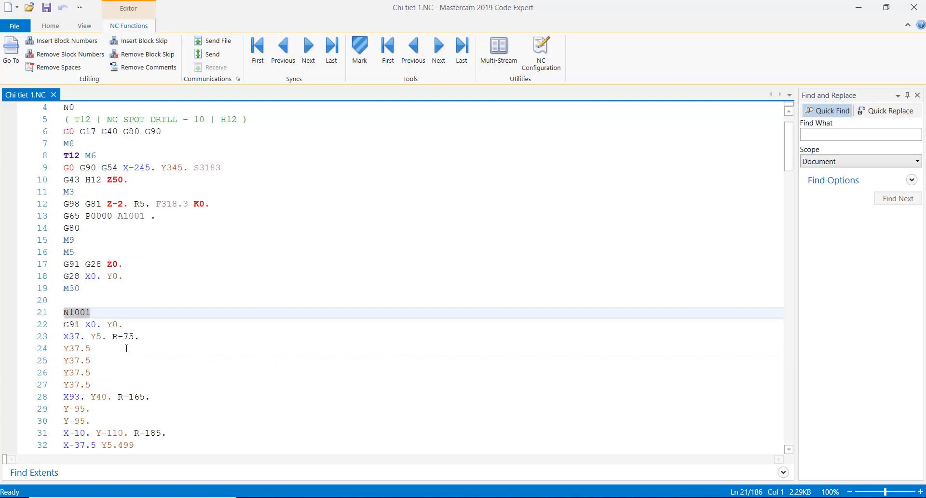
scroll(126, 348, down, 20)
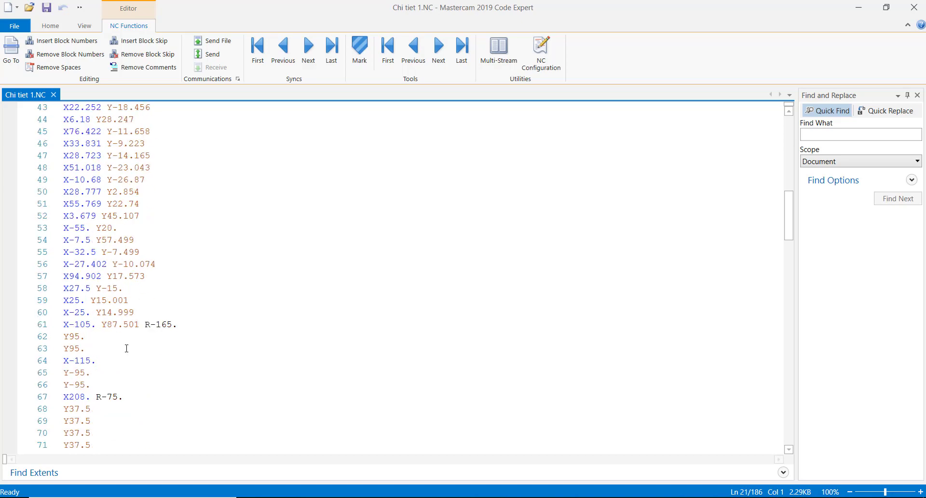
scroll(126, 349, down, 13)
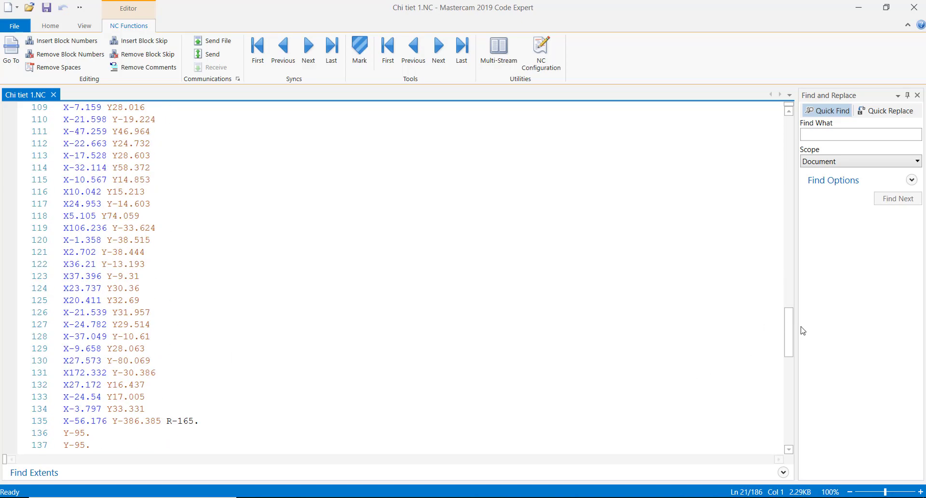
Step: Review the main program from its header to M30 together with the opening lines of the N1001 block
drag(795, 328, 780, 142)
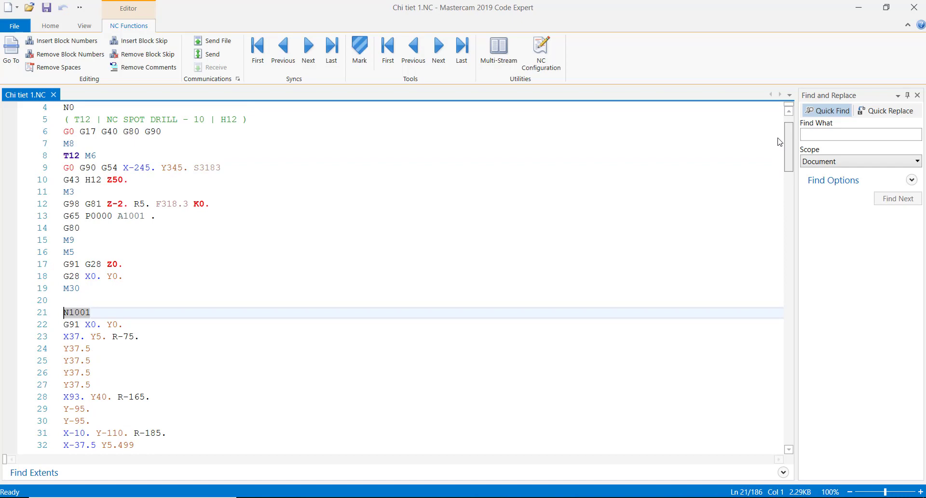
click(172, 433)
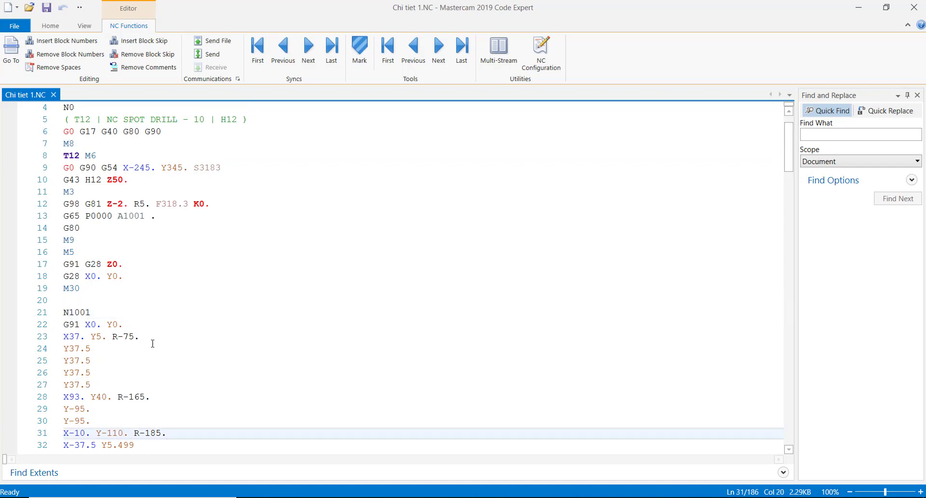
scroll(152, 343, down, 6)
scroll(139, 395, up, 7)
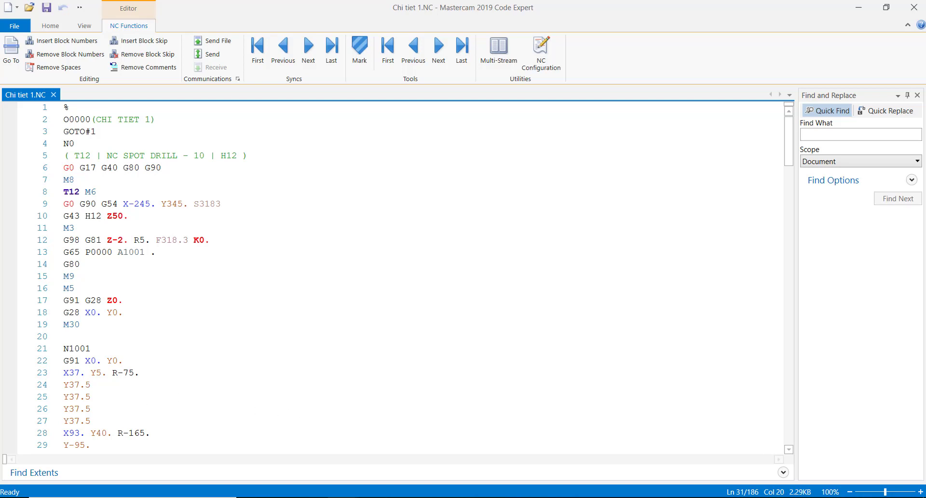
Step: Switch to Mastercam, select peck drill operation 62 and display the part as a wireframe
click(341, 497)
scroll(277, 248, down, 1)
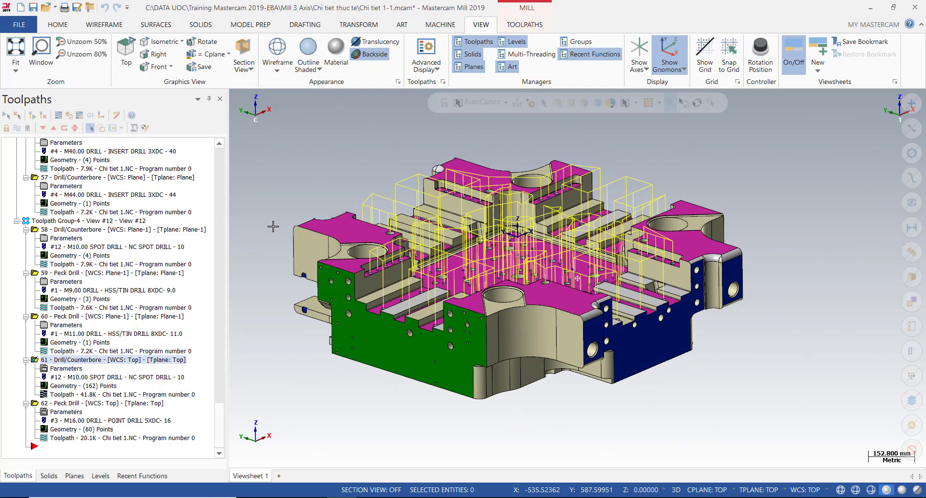
click(64, 404)
scroll(550, 279, up, 1)
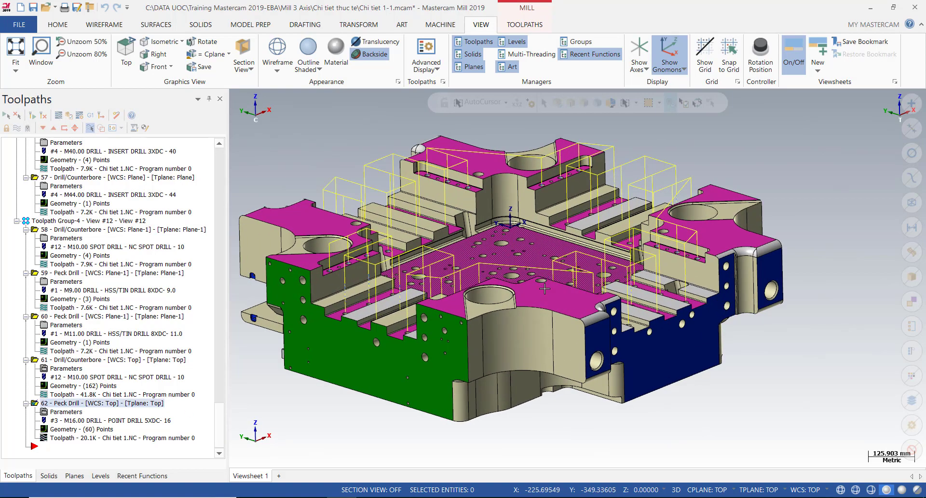
middle_drag(544, 288, 554, 350)
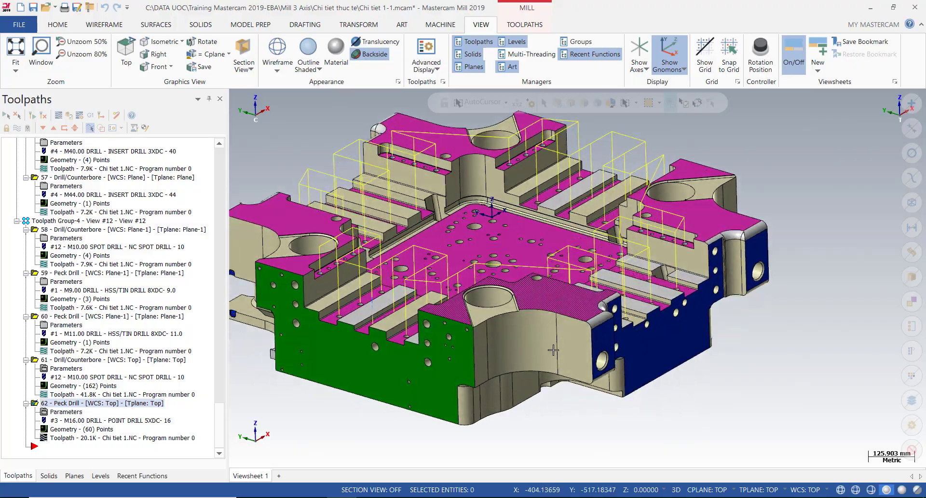
click(277, 57)
Step: Examine operation 62's holes in the wireframe model, comparing their depths on the stepped blocks and upper ledges
scroll(603, 186, up, 2)
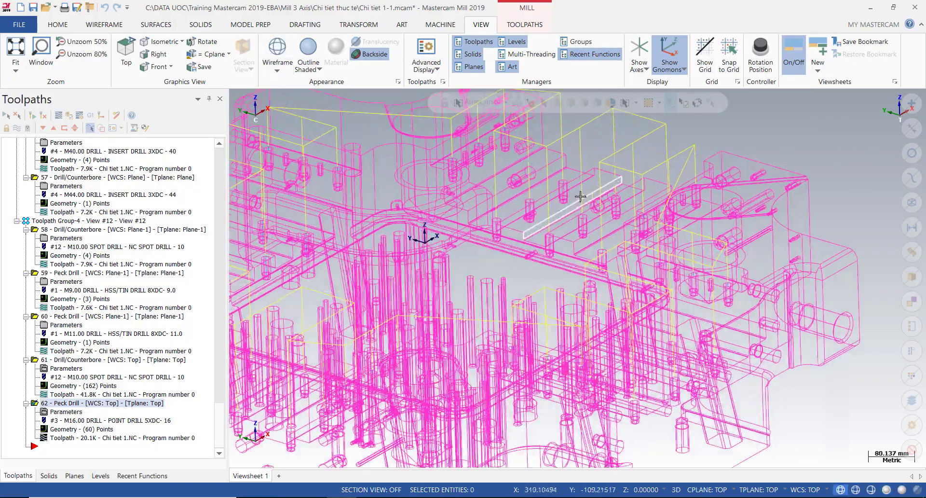
scroll(608, 178, down, 2)
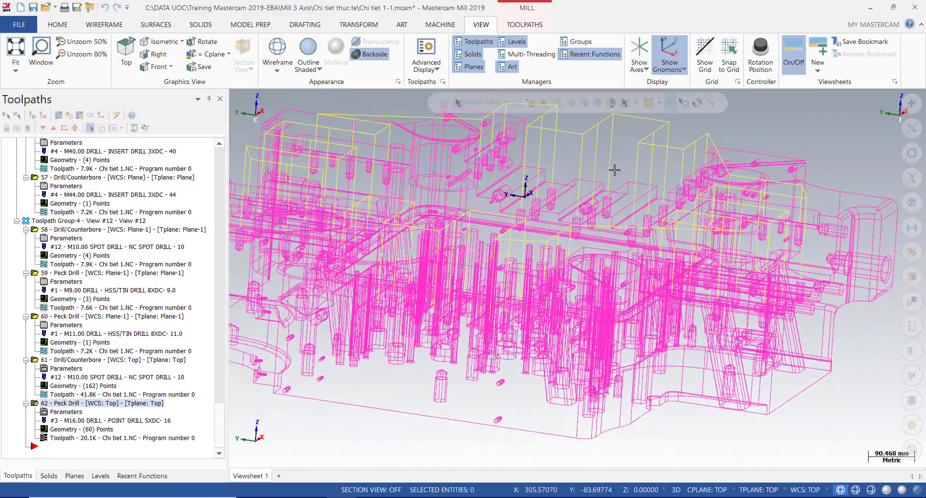
middle_drag(615, 169, 612, 170)
scroll(642, 222, up, 2)
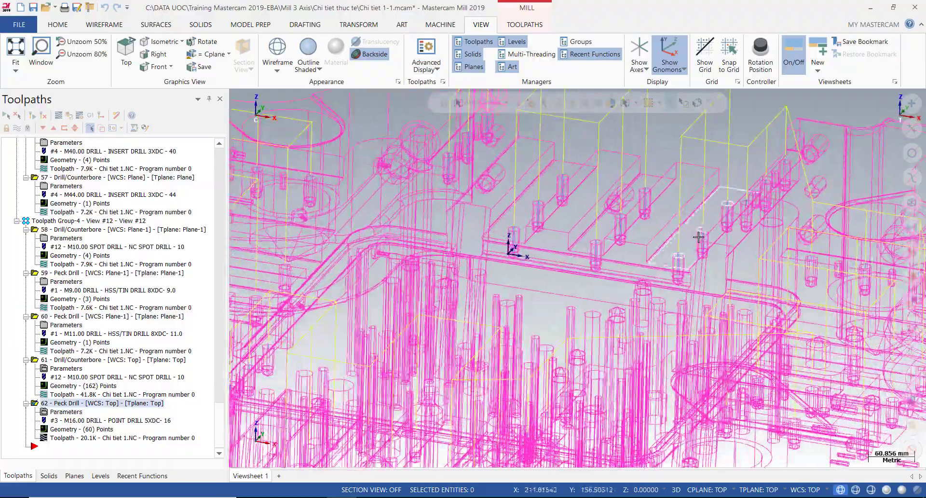
scroll(583, 203, down, 2)
middle_drag(584, 203, 521, 209)
scroll(467, 221, up, 5)
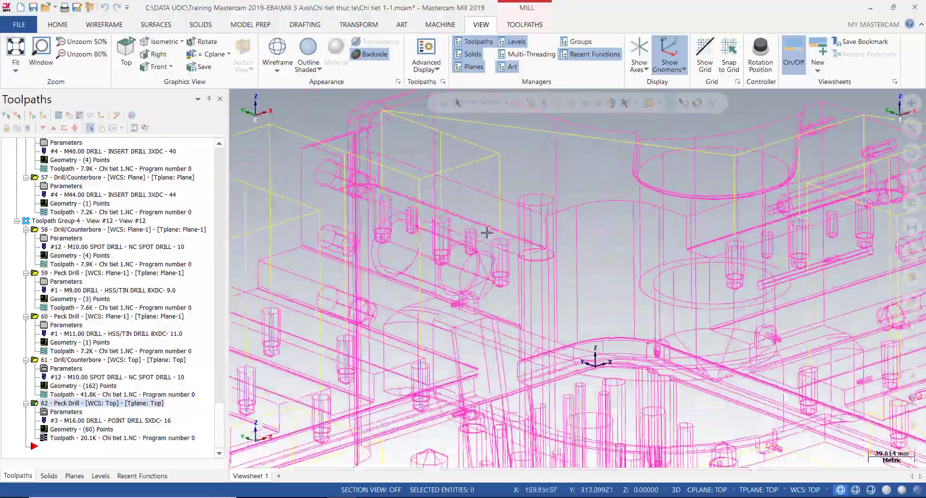
middle_drag(516, 244, 495, 245)
scroll(495, 245, up, 1)
scroll(496, 245, up, 2)
scroll(494, 271, down, 3)
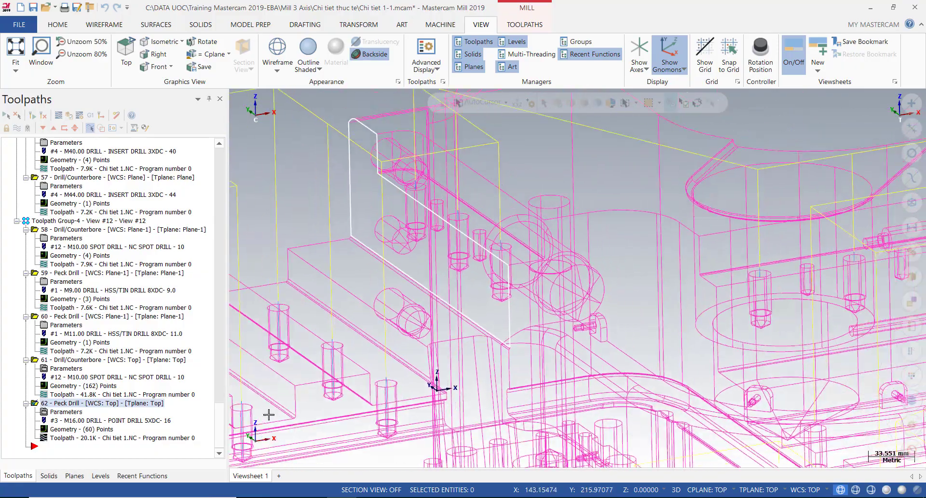
Step: Open the hole geometry of operation 62 and enlarge its Features list to browse the points down to Point 10
click(105, 428)
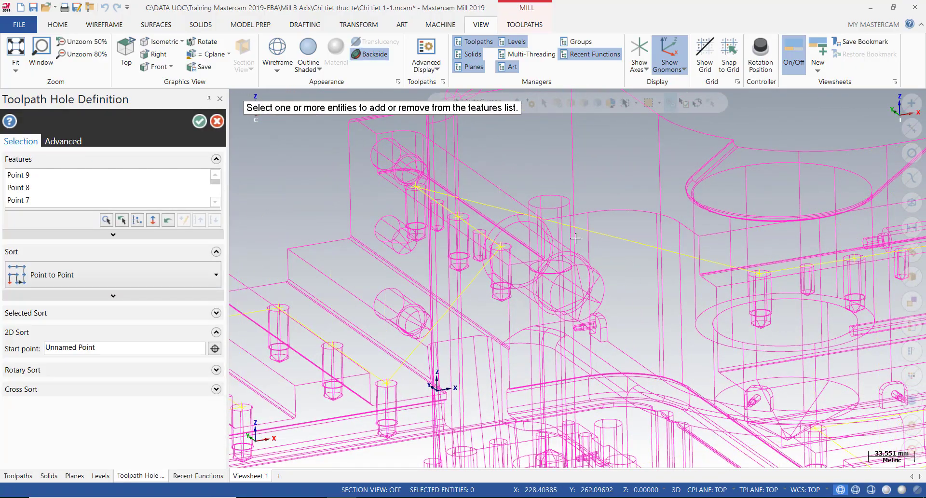
middle_drag(574, 236, 595, 238)
scroll(594, 238, down, 1)
scroll(594, 238, down, 2)
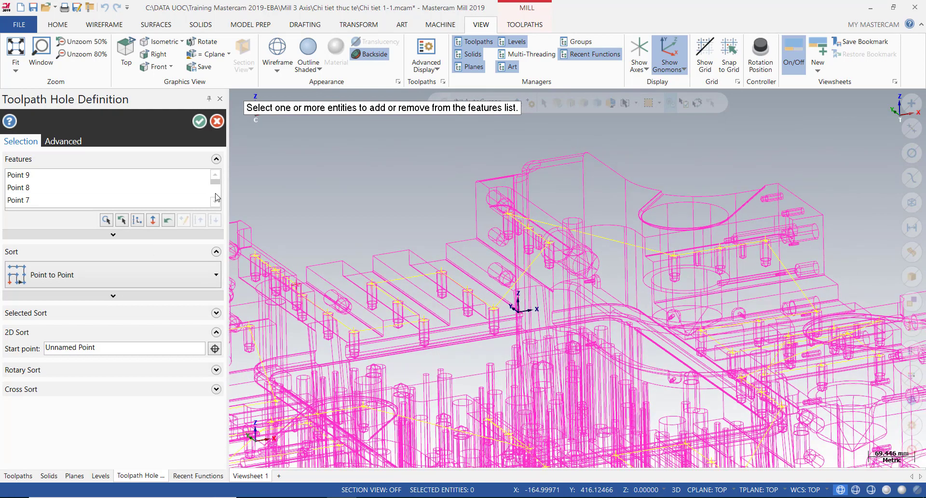
drag(216, 197, 184, 350)
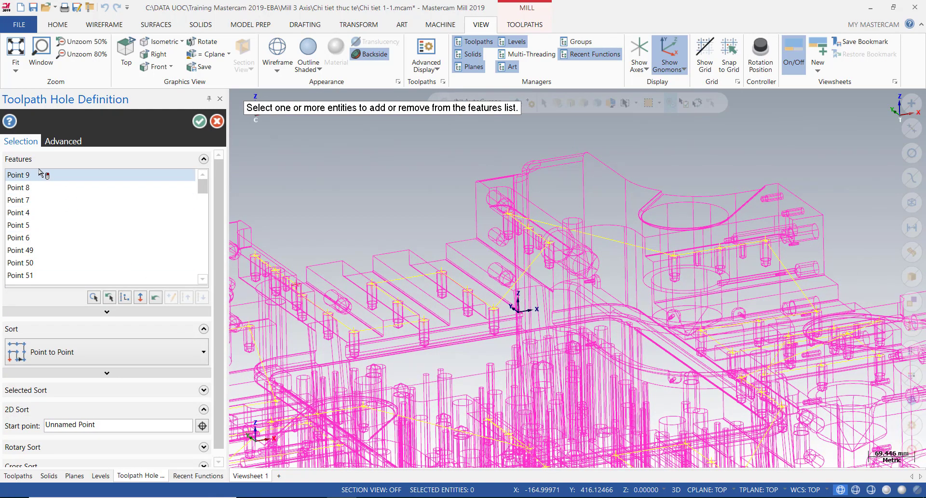
drag(207, 191, 209, 263)
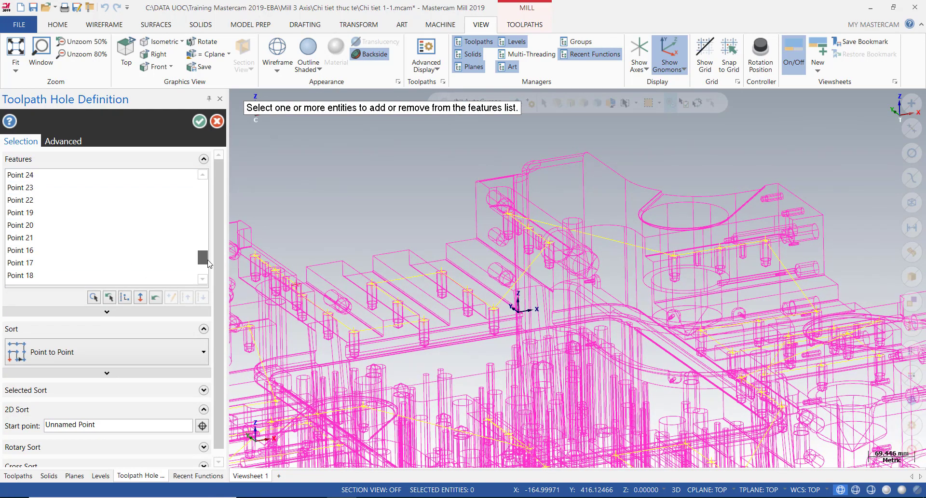
scroll(423, 192, up, 3)
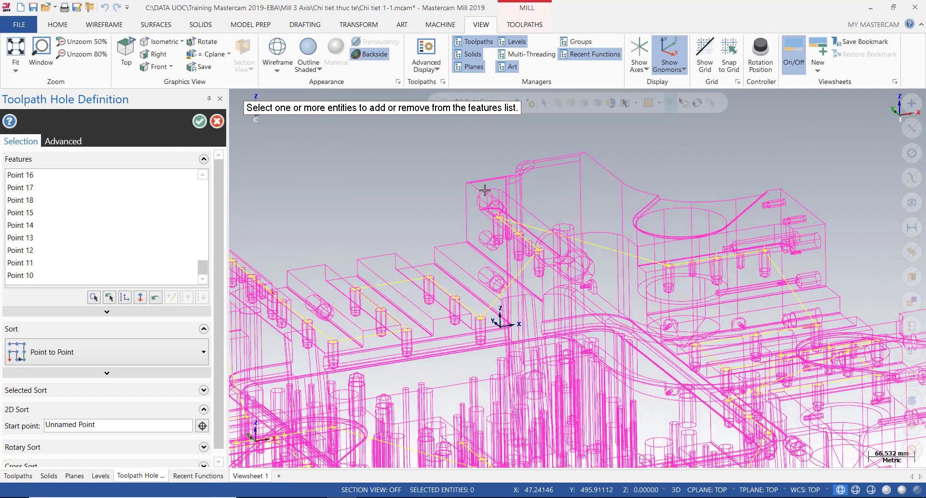
Step: Examine the point-to-point drilling path and the holes on the upper ledges and stepped blocks
drag(368, 158, 543, 305)
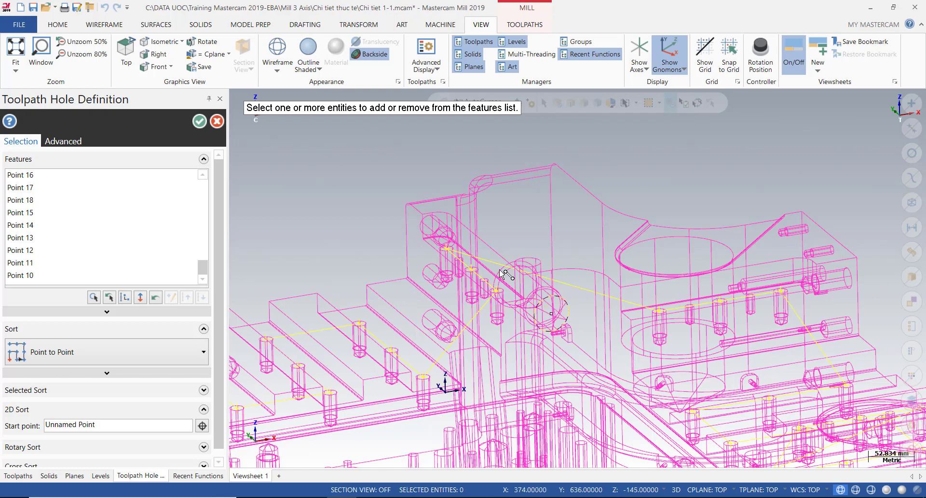
scroll(472, 267, up, 1)
scroll(472, 270, up, 2)
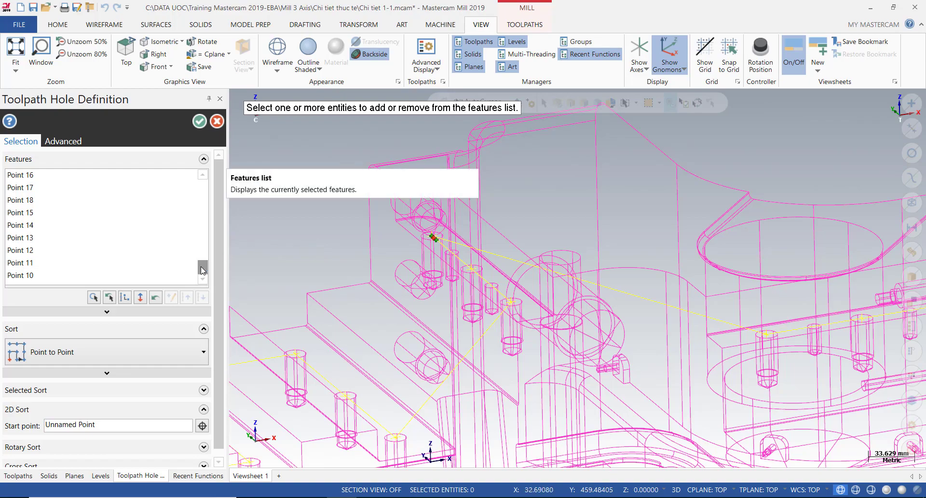
scroll(466, 249, up, 1)
scroll(462, 237, up, 1)
scroll(437, 224, down, 1)
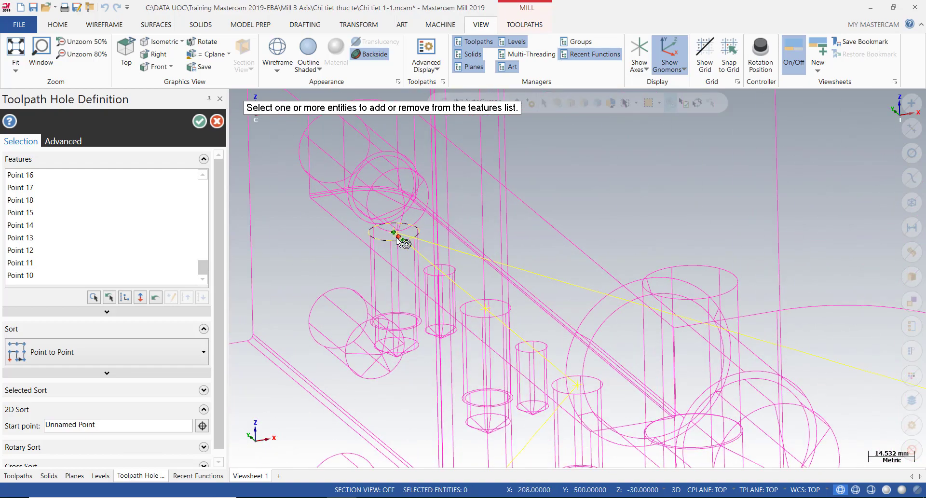
scroll(372, 248, down, 3)
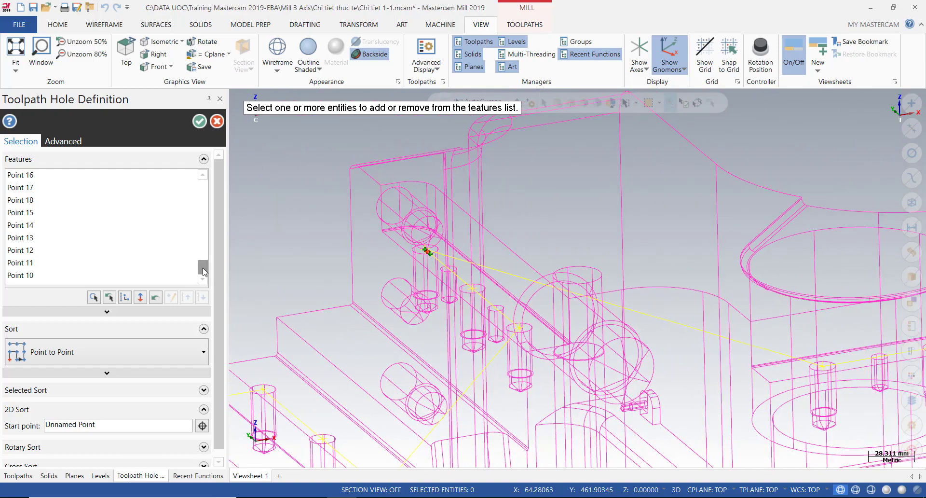
mouse_move(201, 271)
mouse_down()
mouse_move(202, 190)
mouse_move(199, 266)
mouse_up()
scroll(510, 223, down, 6)
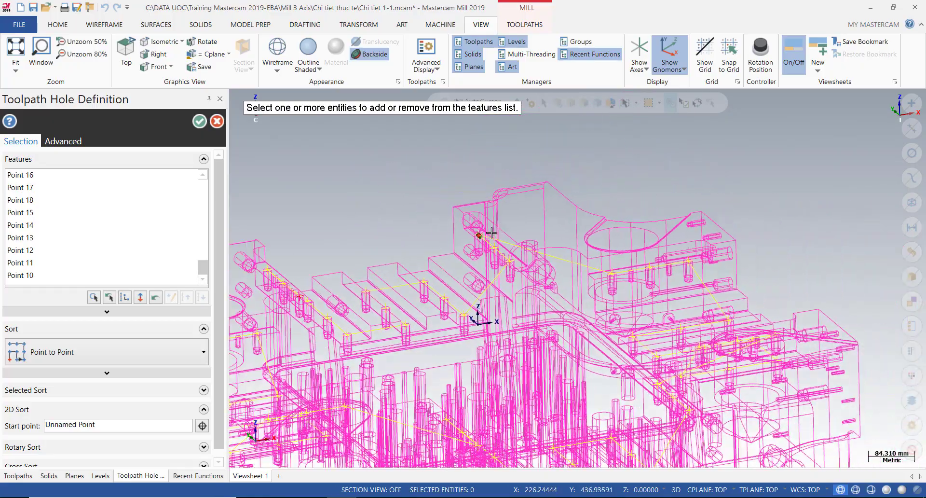
scroll(419, 248, down, 4)
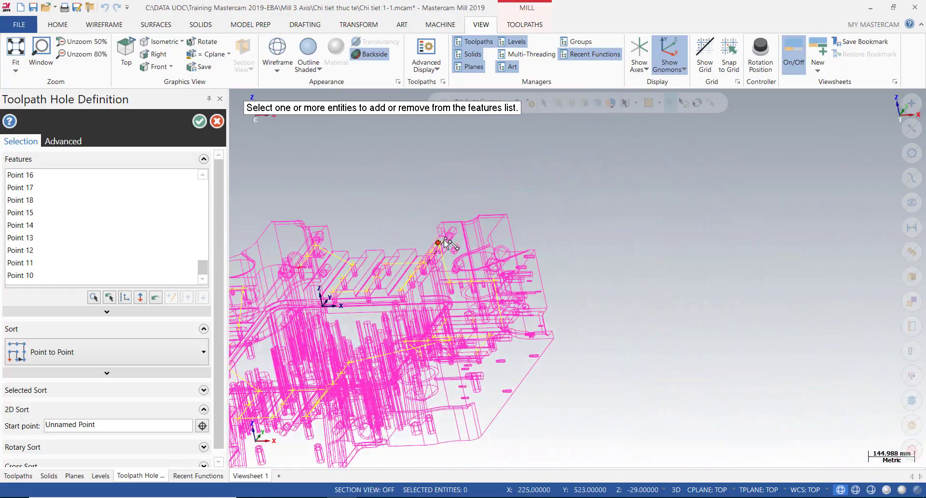
scroll(445, 243, up, 4)
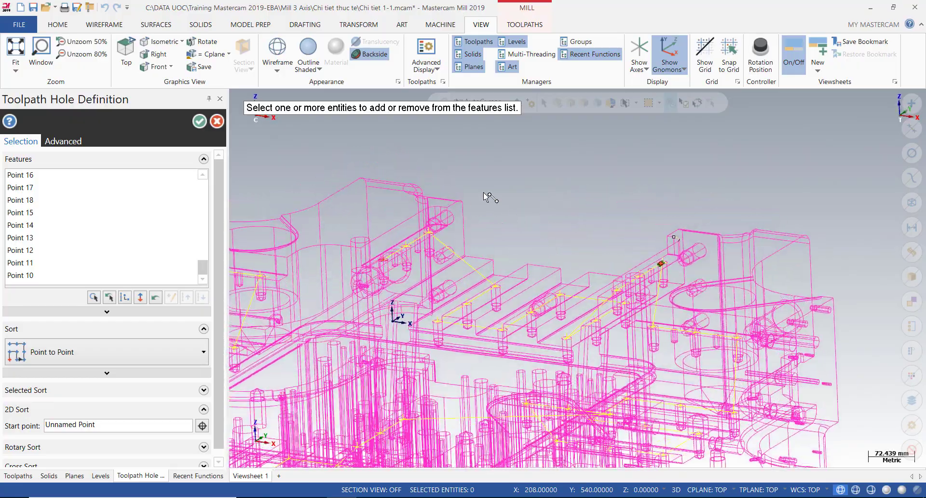
scroll(487, 195, up, 2)
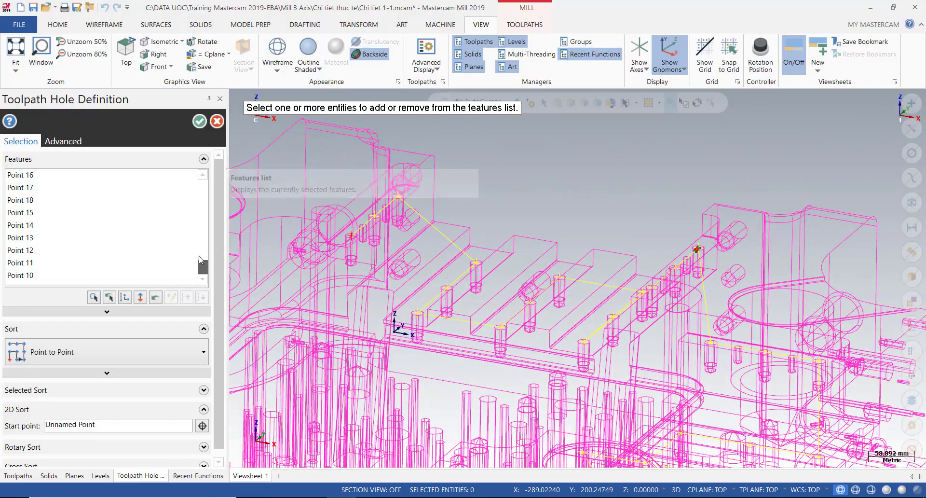
Step: Highlight points from the start of the Features list through Point 52 to locate their holes in the model
drag(202, 270, 203, 188)
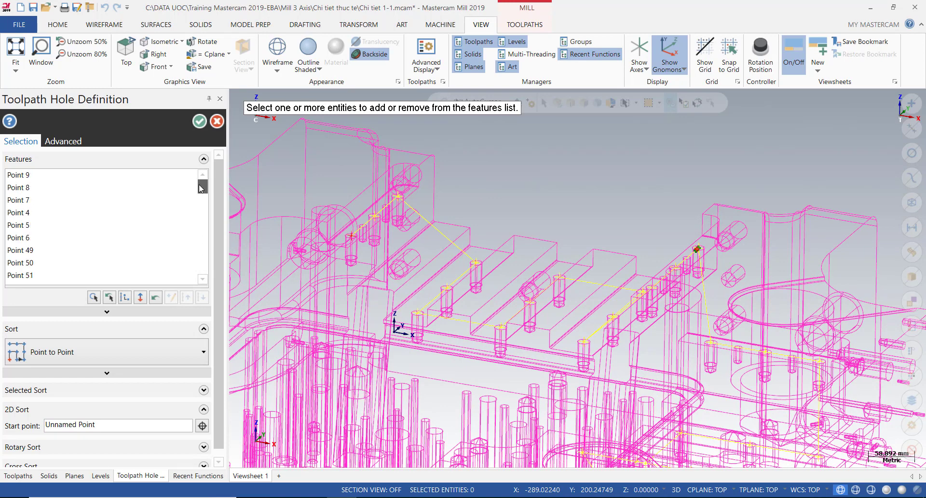
click(39, 176)
click(35, 211)
drag(35, 211, 46, 243)
click(44, 239)
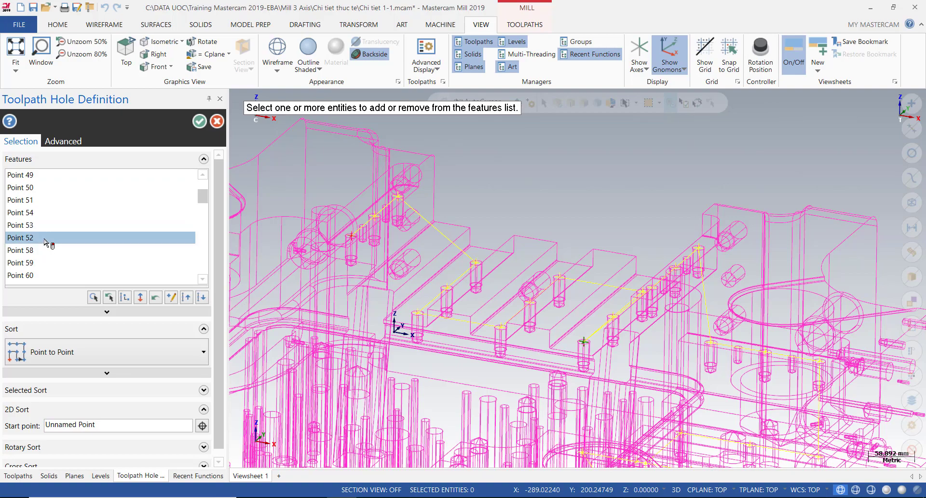
Step: Set the Depth of Points 58, 59 and 60 to -67.95855, using the Z coordinate of the bottom arc centre of one of their holes
scroll(337, 227, down, 2)
middle_drag(458, 245, 497, 266)
click(29, 250)
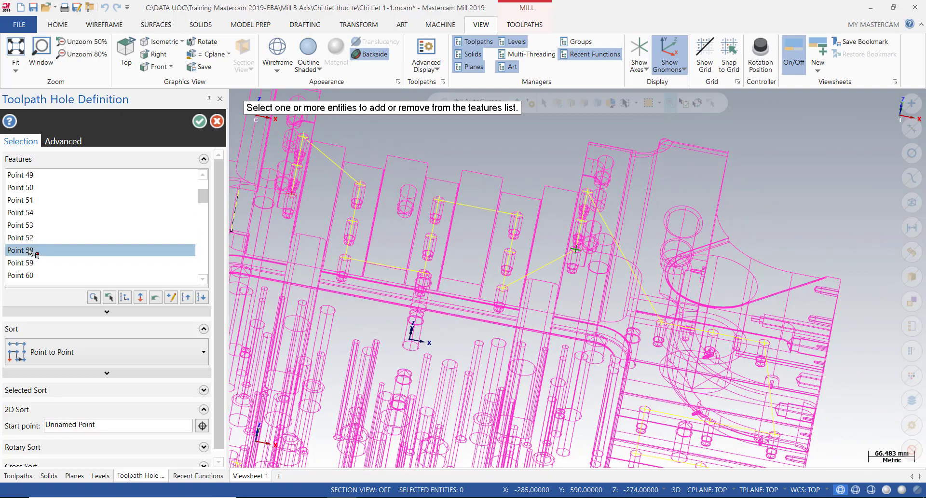
shift+click(32, 261)
shift+click(38, 276)
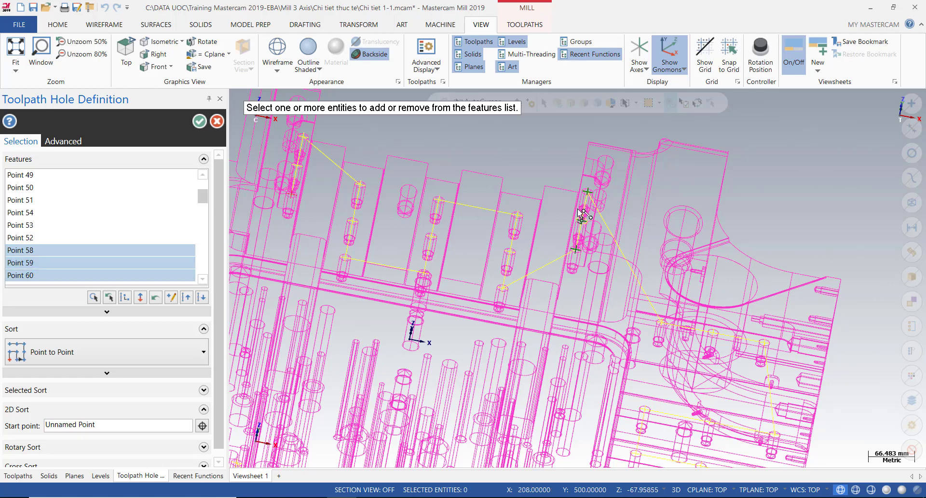
click(171, 296)
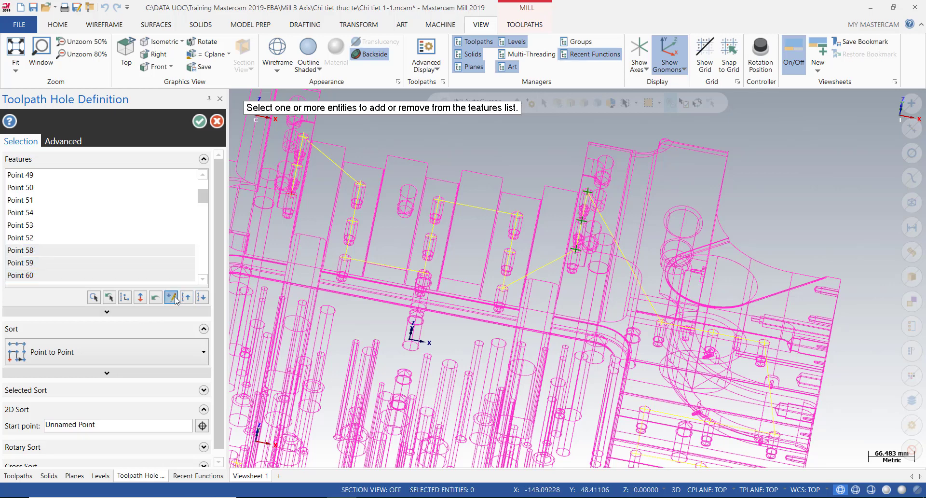
click(12, 234)
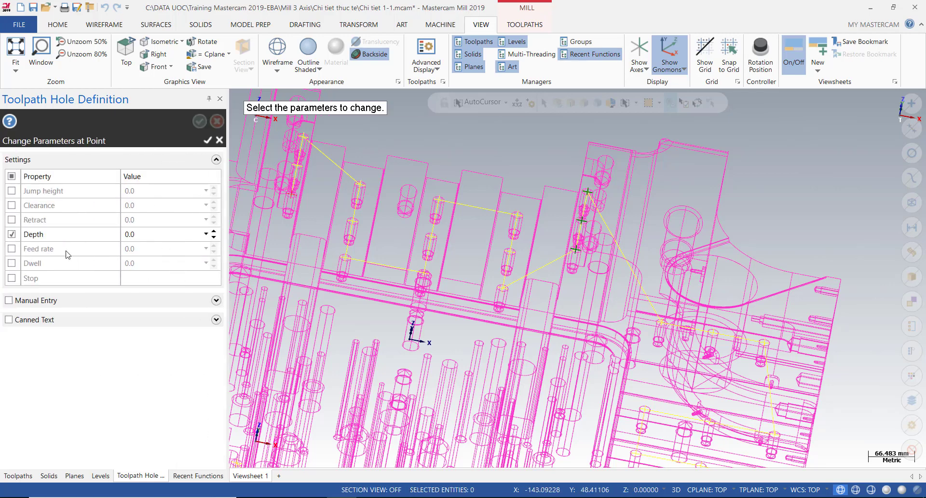
right_click(153, 235)
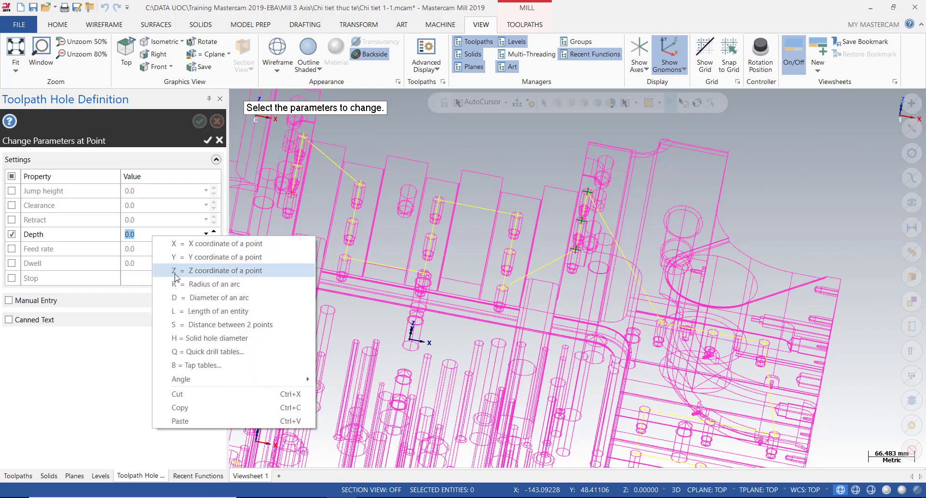
click(176, 268)
scroll(627, 205, up, 2)
mouse_move(627, 204)
middle_down()
mouse_move(692, 217)
mouse_move(642, 204)
middle_up()
scroll(640, 203, up, 2)
scroll(641, 203, up, 1)
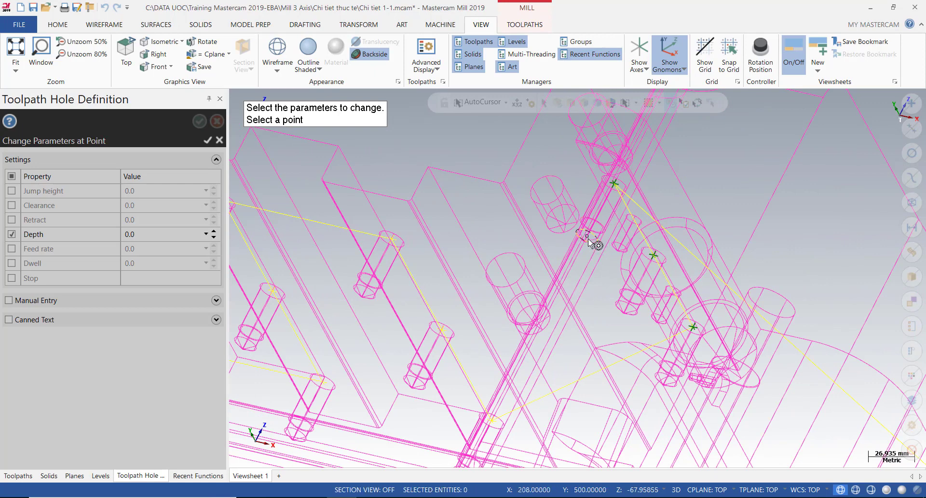
click(589, 239)
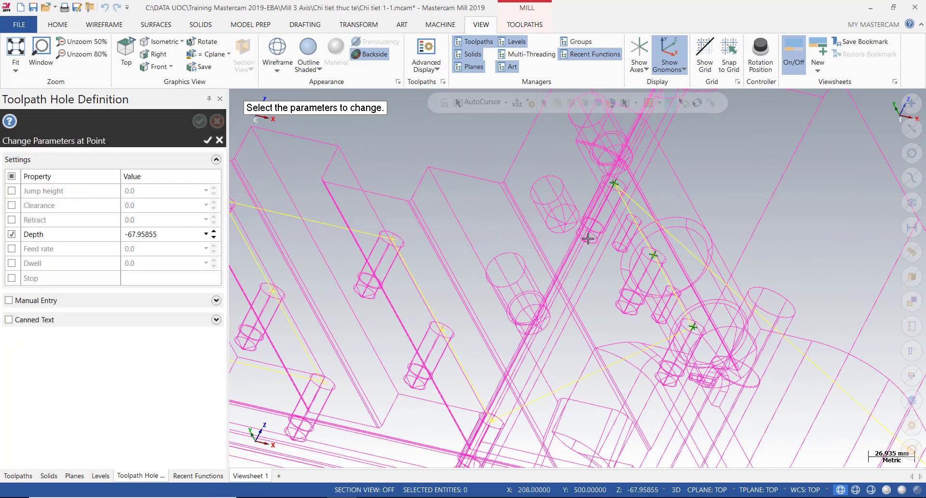
click(208, 140)
scroll(592, 207, down, 4)
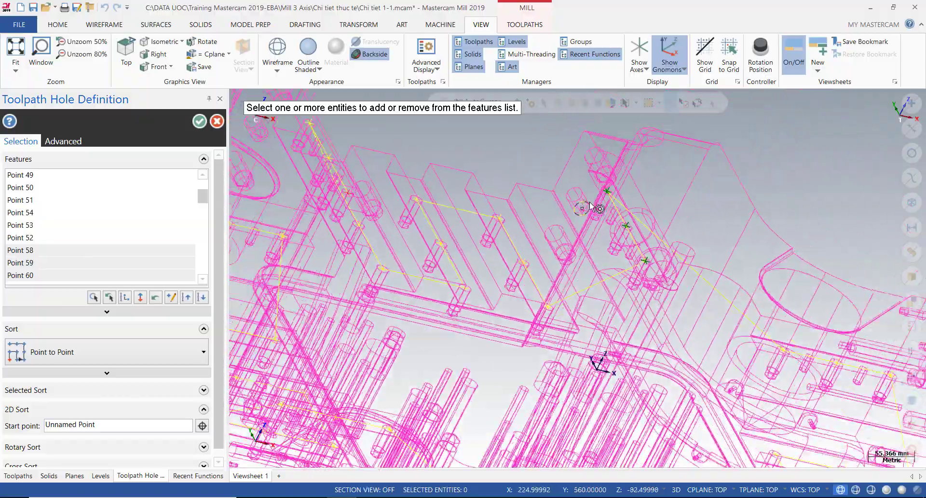
scroll(597, 204, down, 3)
middle_drag(623, 221, 653, 208)
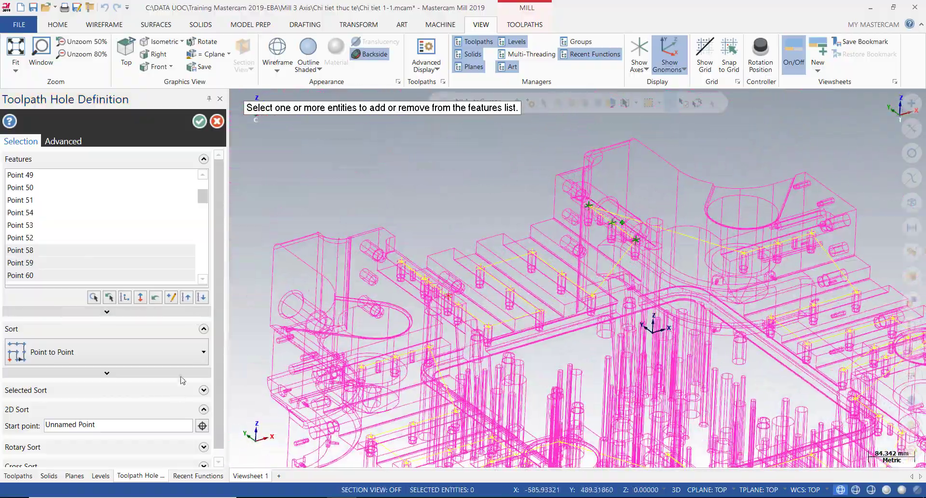
Step: Apply the edited hole definition to peck drill operation 62 and display the part with outline shading
click(200, 122)
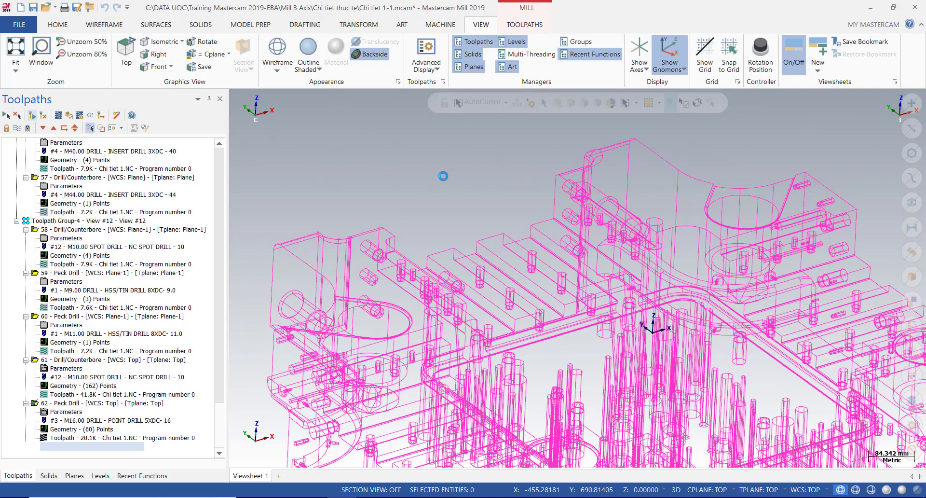
middle_drag(705, 256, 690, 252)
scroll(701, 252, up, 3)
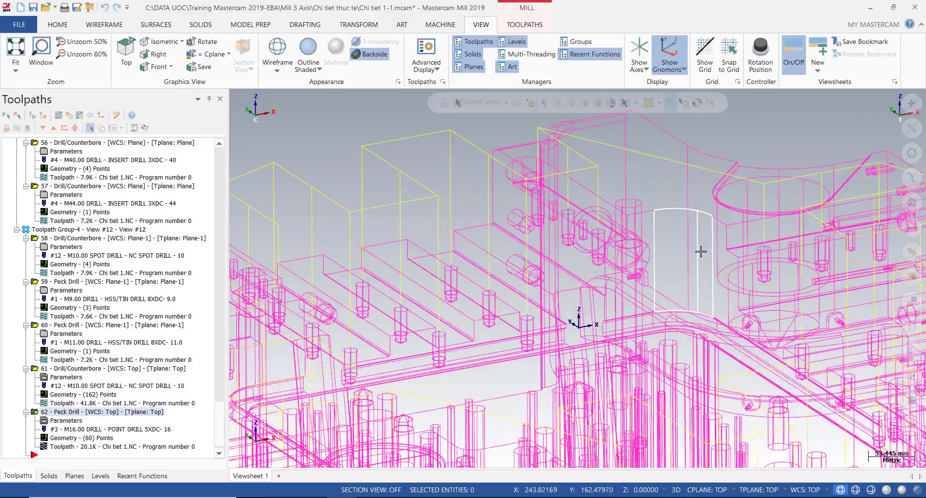
scroll(701, 251, up, 2)
scroll(619, 231, up, 1)
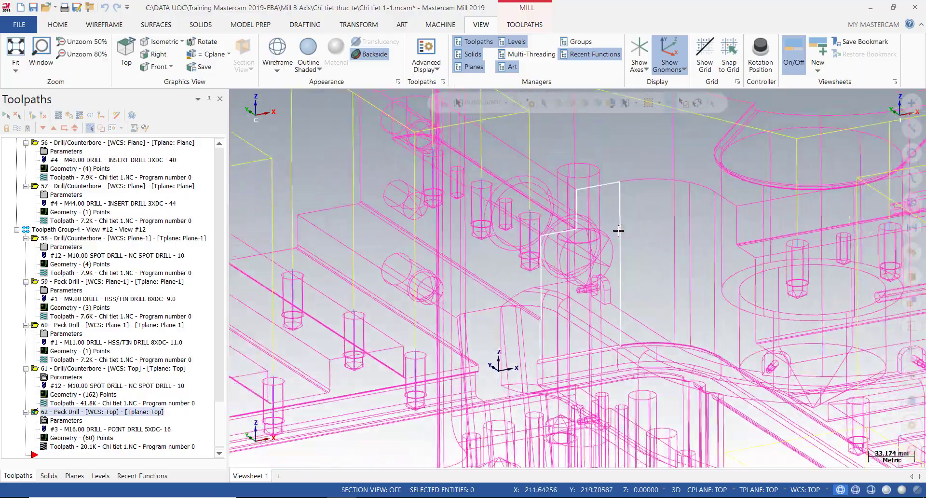
scroll(619, 231, down, 4)
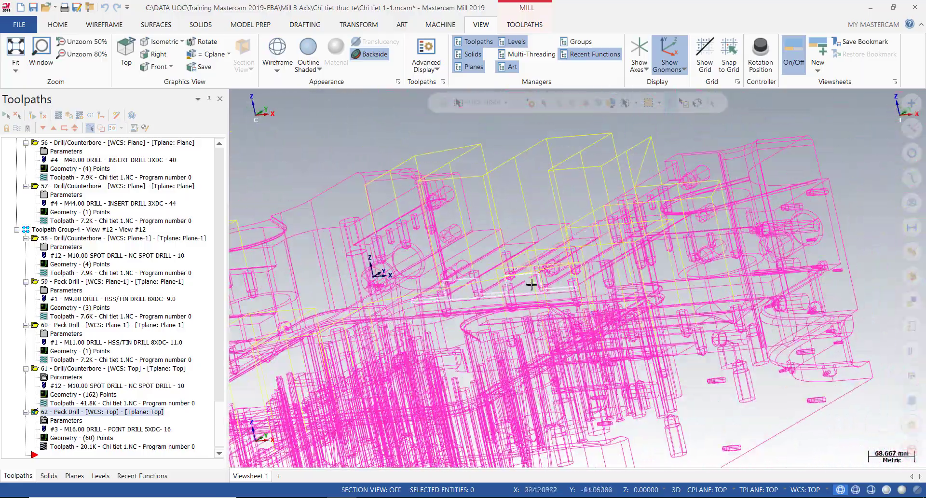
middle_drag(531, 285, 624, 332)
scroll(624, 333, down, 3)
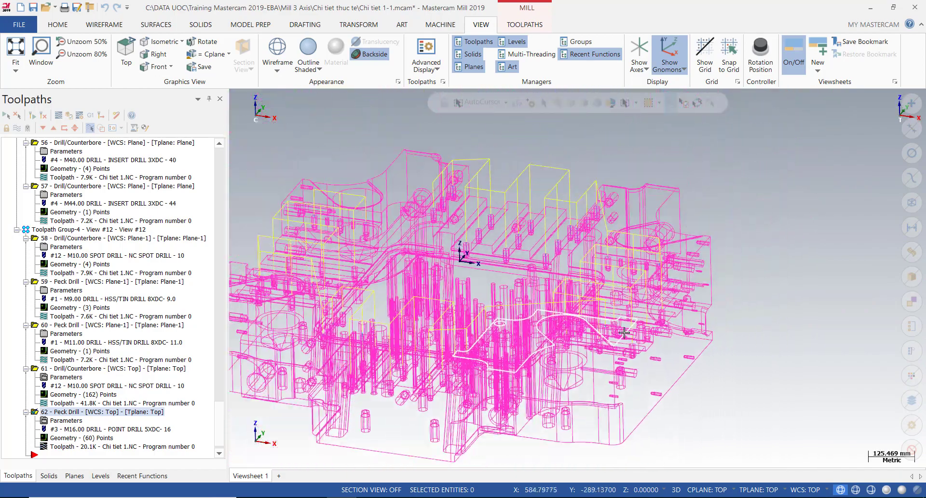
scroll(625, 332, down, 1)
click(308, 47)
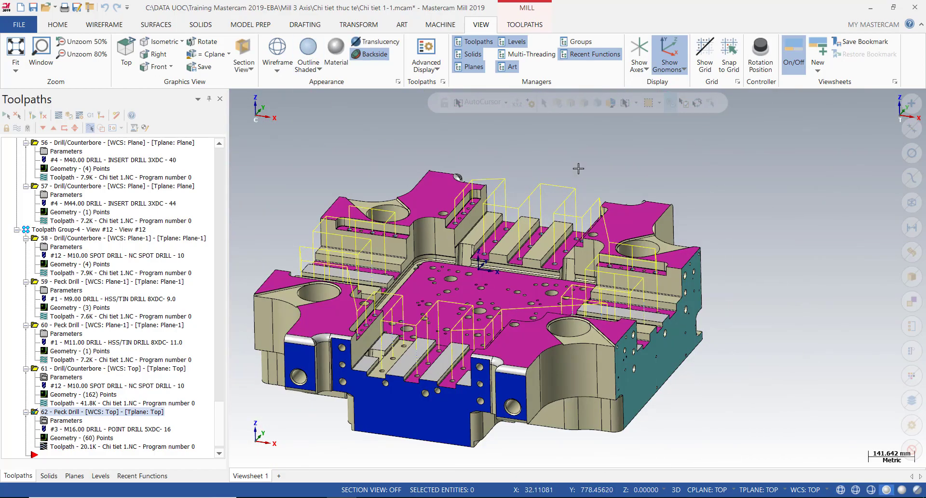
mouse_move(578, 168)
middle_down()
mouse_move(554, 153)
mouse_move(565, 169)
middle_up()
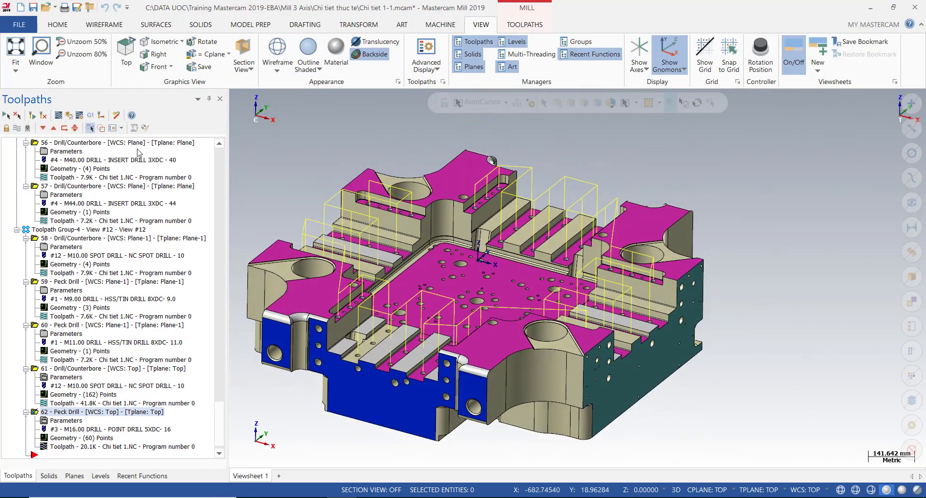
Step: Backplot operation 62 at adjusted playback speeds to check the drill's motion over the upper ledges and stepped blocks
click(58, 115)
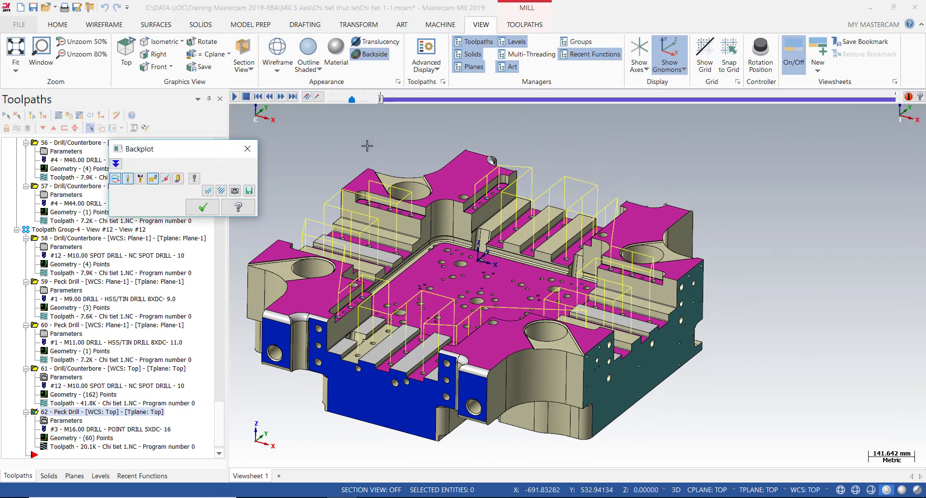
scroll(533, 195, up, 3)
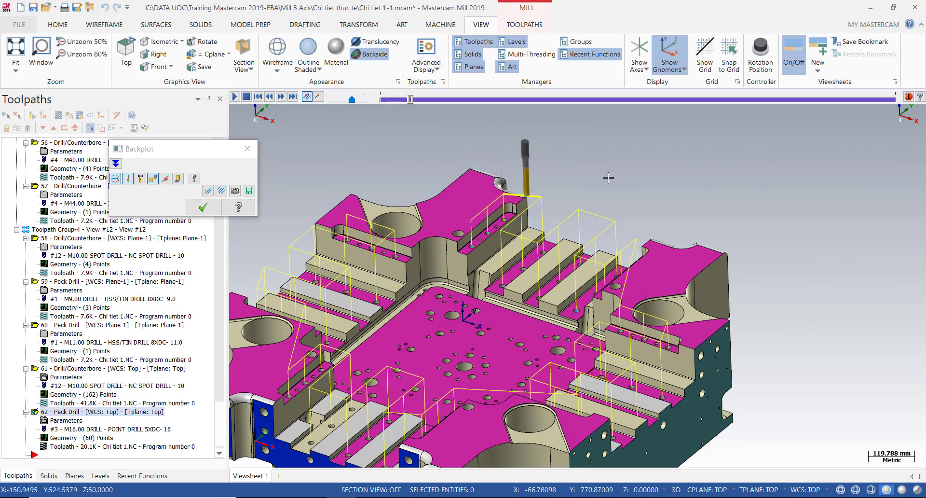
drag(352, 100, 337, 100)
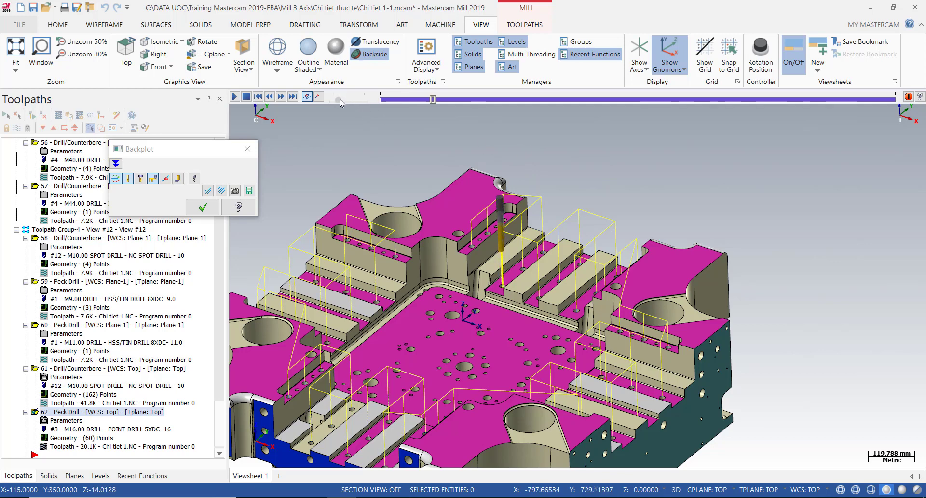
drag(340, 100, 350, 102)
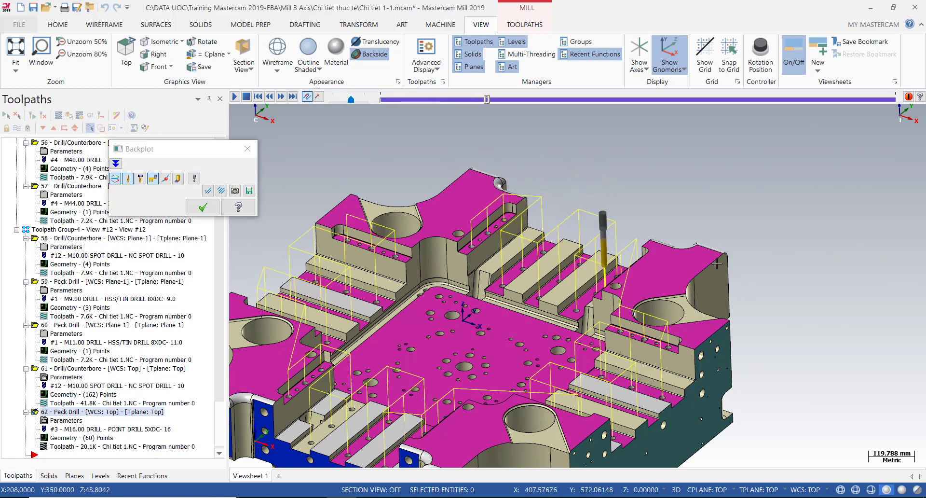
middle_drag(717, 264, 777, 261)
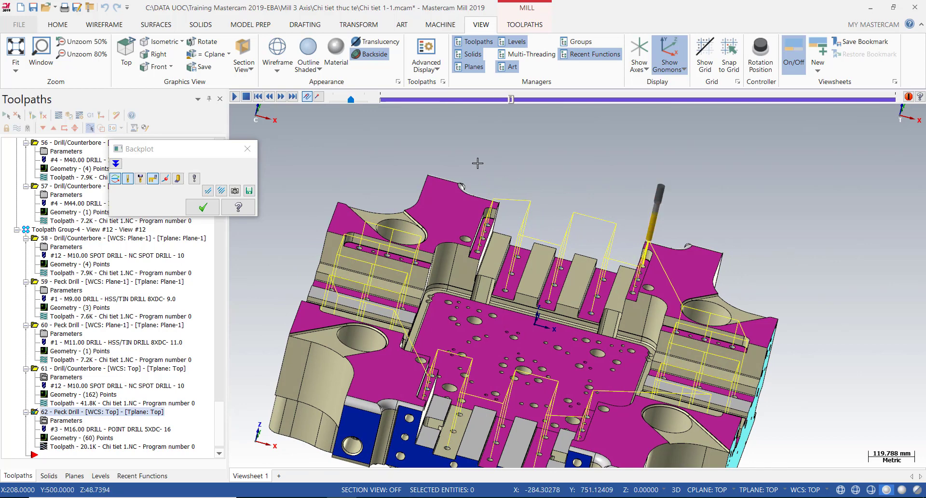
click(203, 207)
Step: Post operation 62 to Chi tiet 1.NC on the Desktop, replacing the existing file and reloading it in Code Expert
scroll(615, 180, down, 1)
scroll(614, 180, down, 2)
middle_drag(595, 175, 535, 197)
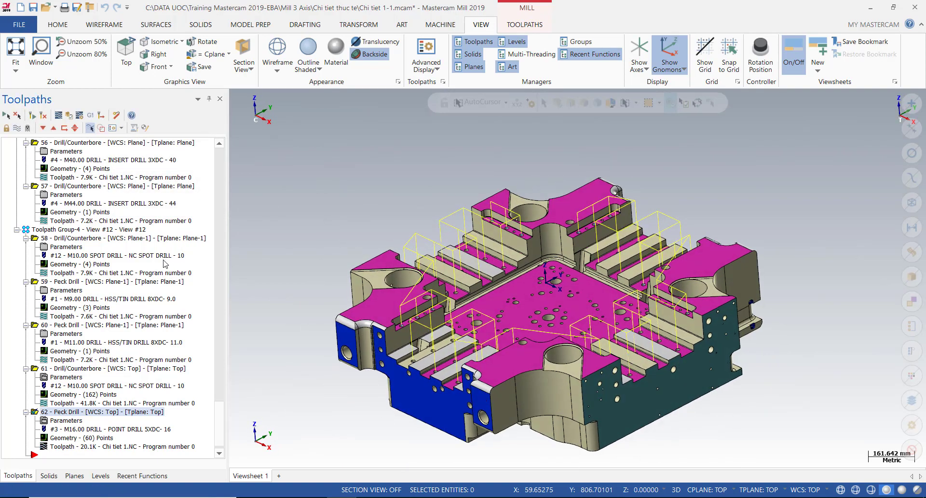
click(90, 115)
click(193, 353)
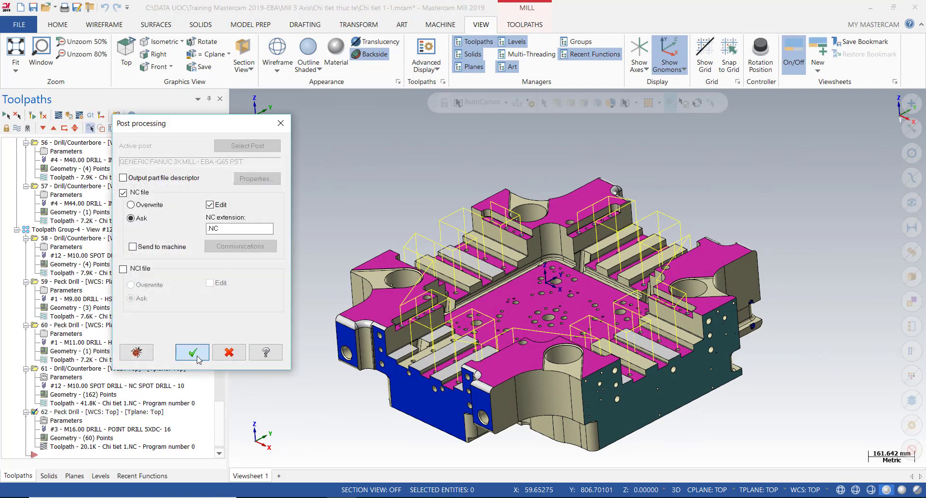
click(504, 286)
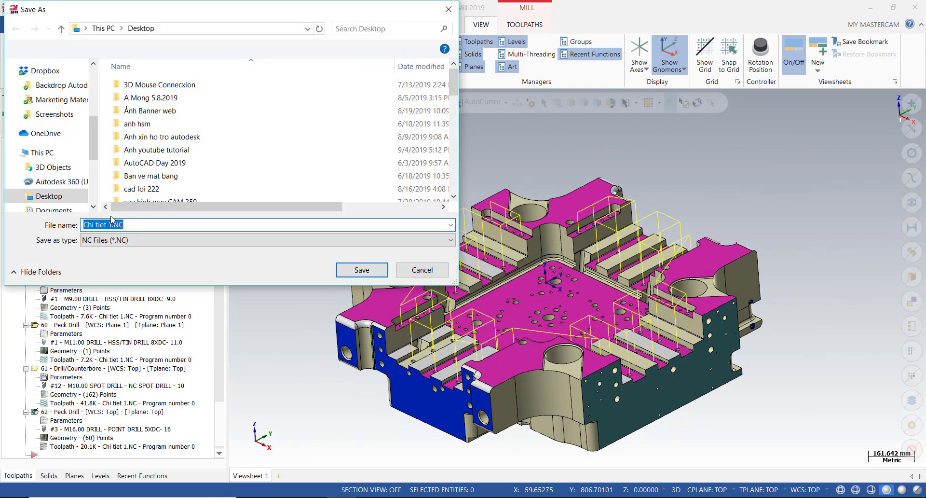
click(341, 269)
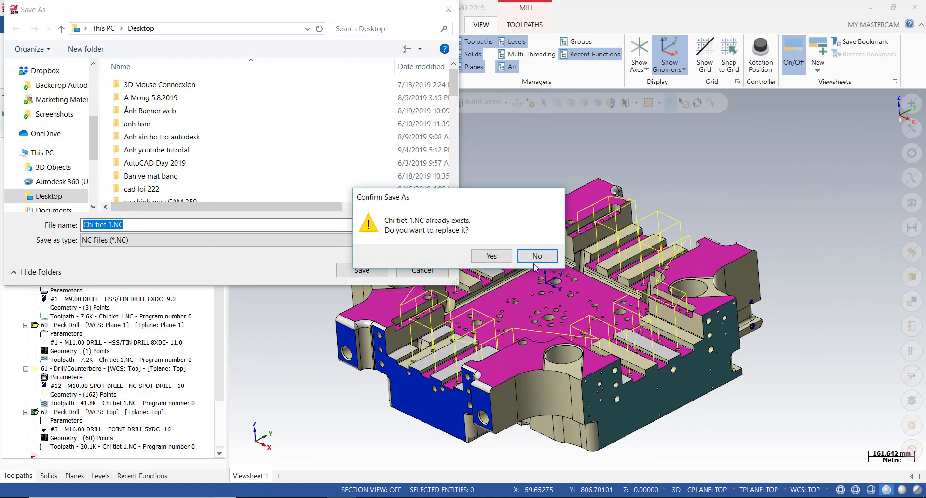
click(491, 257)
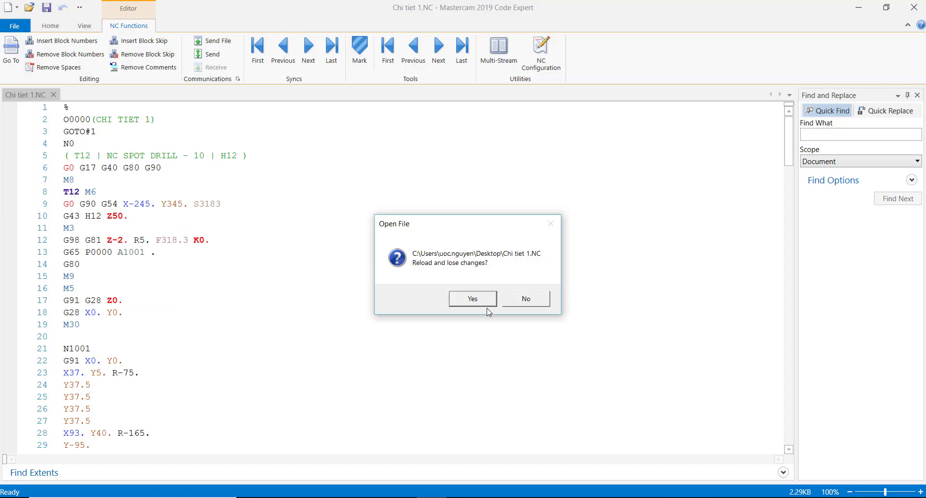
click(487, 300)
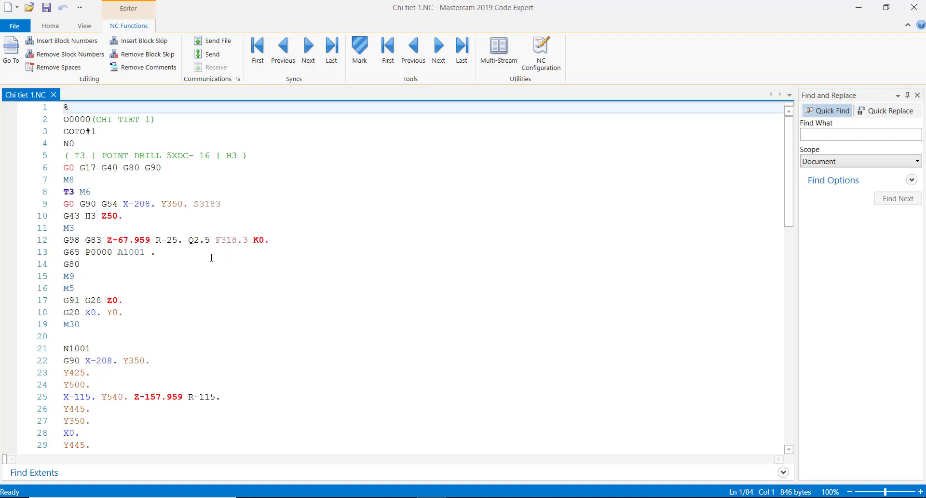
Step: Examine the G83 line's K0, the start position X-208. Y350., the G65 P0000 A1001 call and the point list of subprogram N1001
click(174, 240)
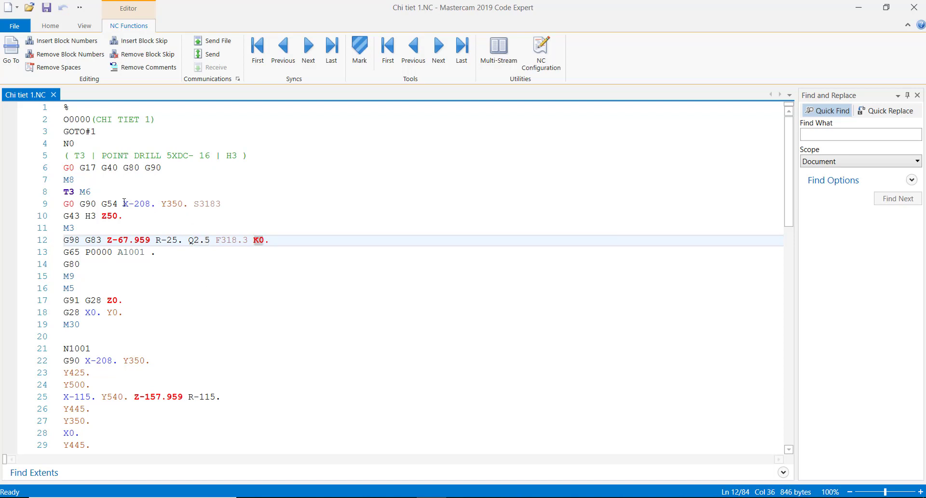
drag(124, 203, 179, 204)
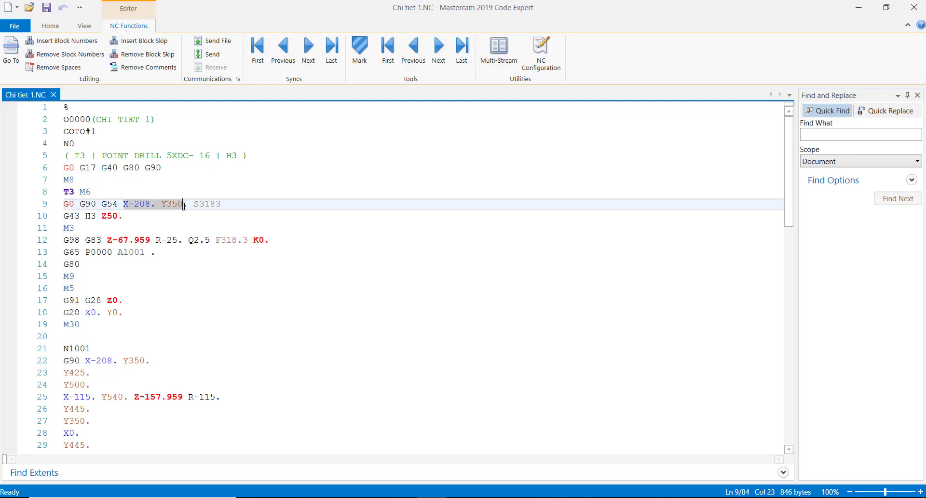
drag(86, 361, 134, 361)
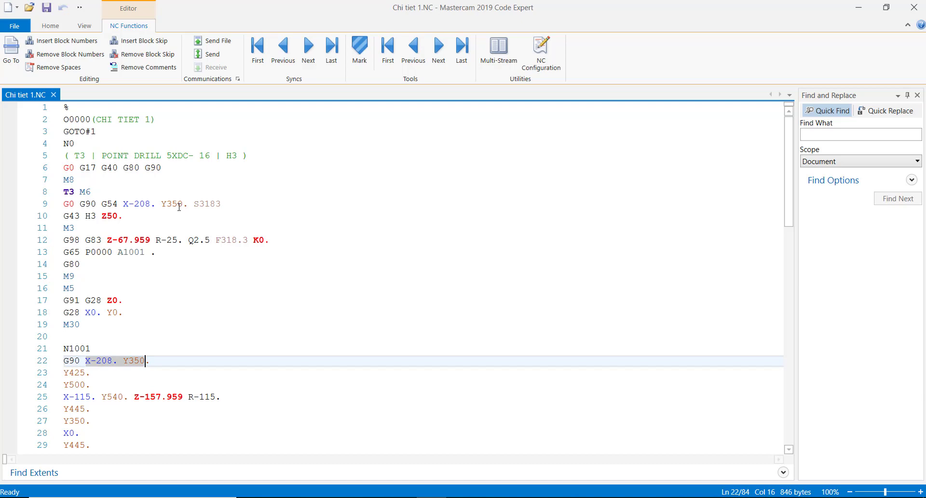
scroll(171, 216, down, 2)
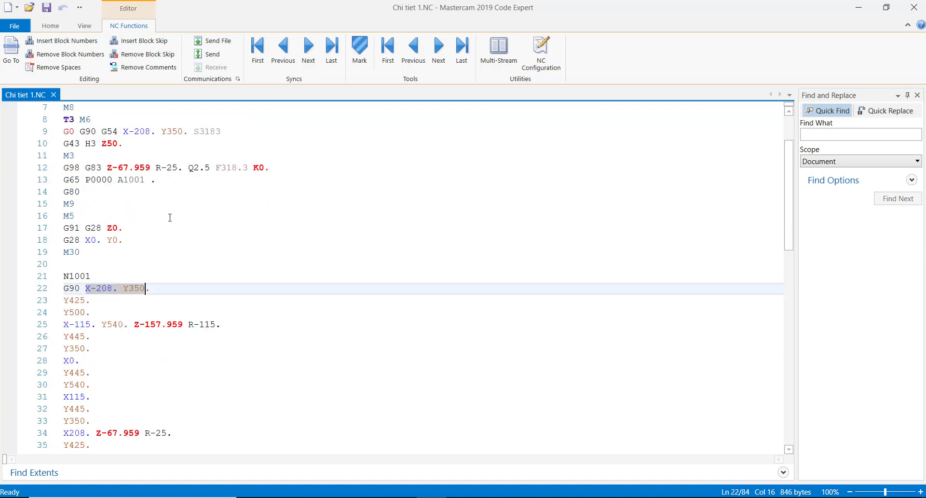
scroll(170, 217, up, 1)
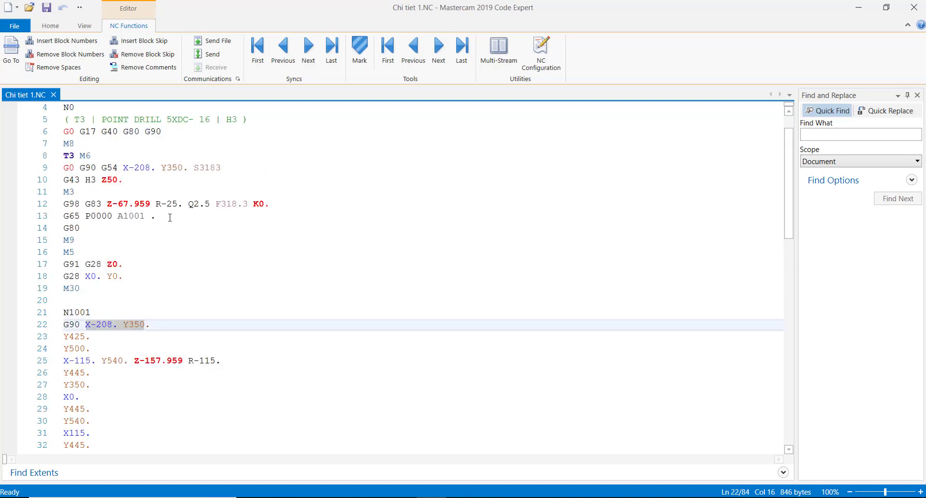
scroll(170, 217, down, 12)
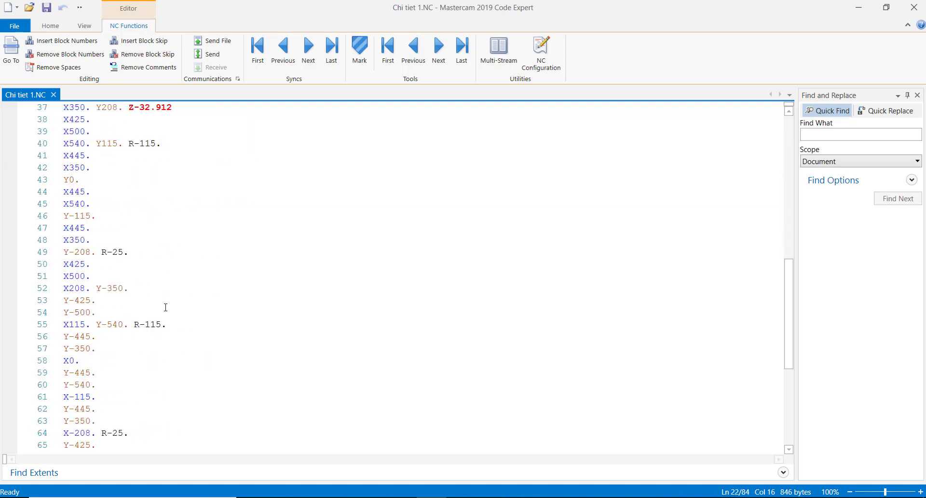
scroll(165, 306, up, 12)
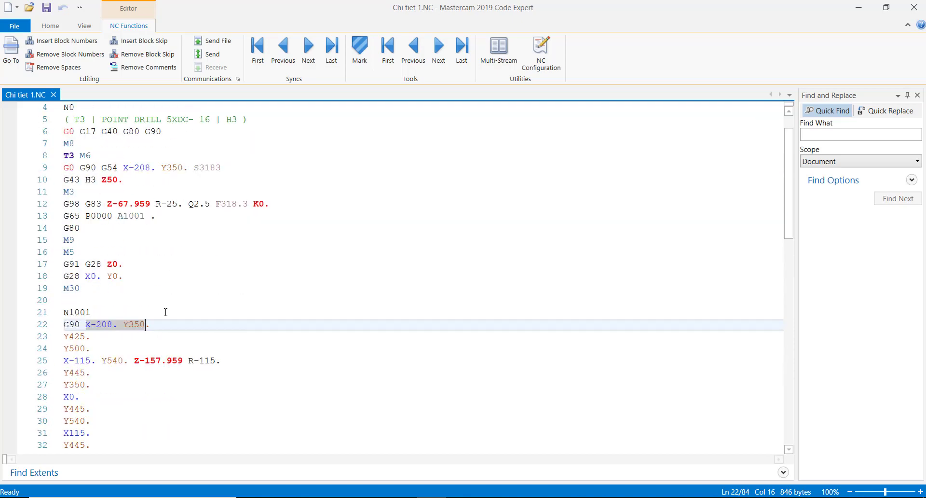
drag(152, 216, 73, 217)
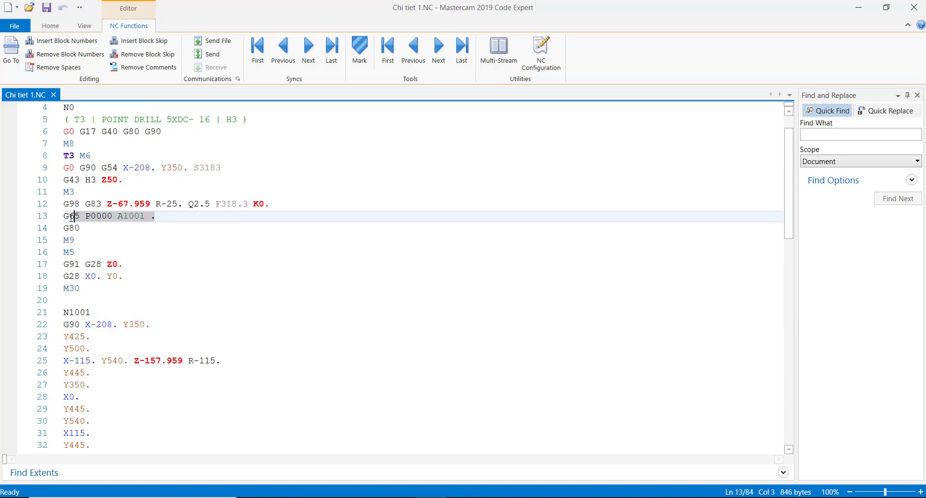
scroll(185, 280, up, 1)
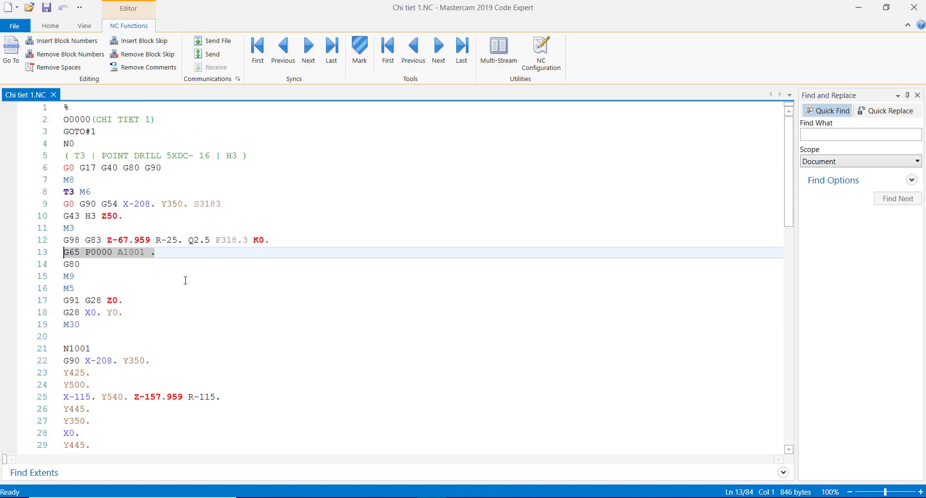
Step: Switch back to Mastercam and view the whole part with the drilling path of operation 62
key(alt+Tab)
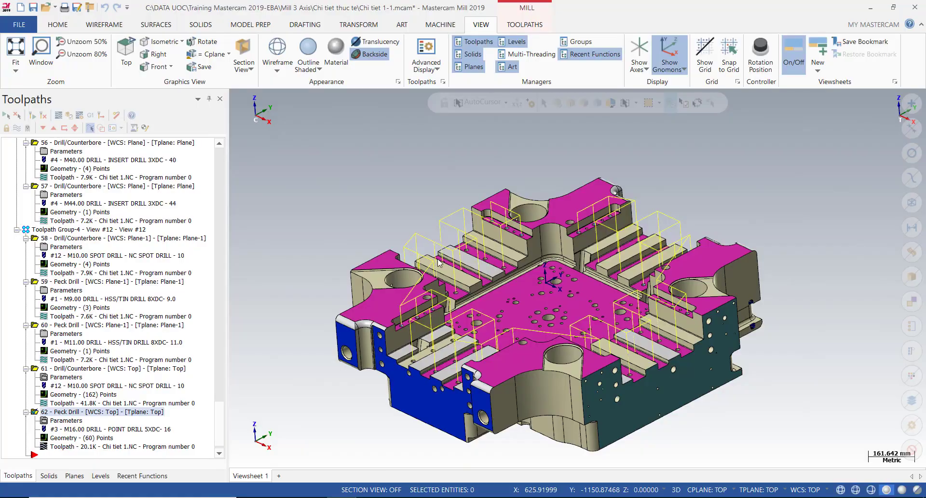
scroll(400, 179, down, 2)
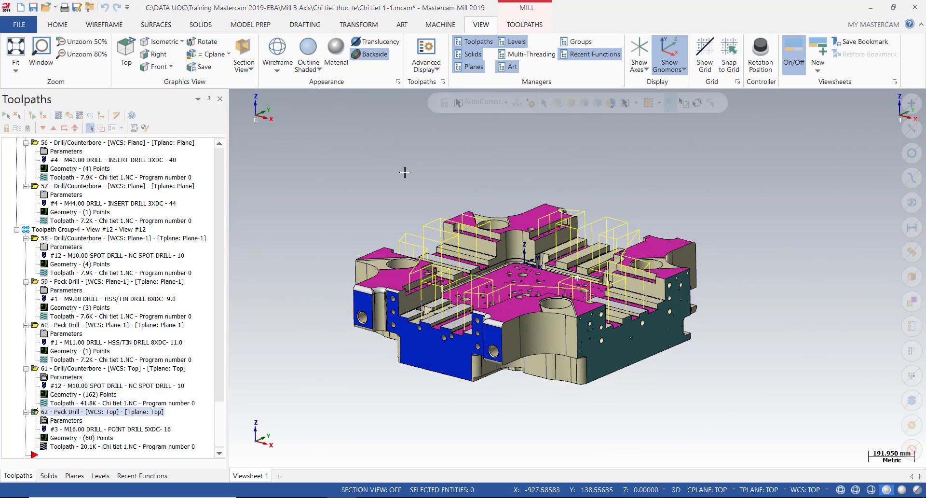
middle_drag(402, 179, 403, 181)
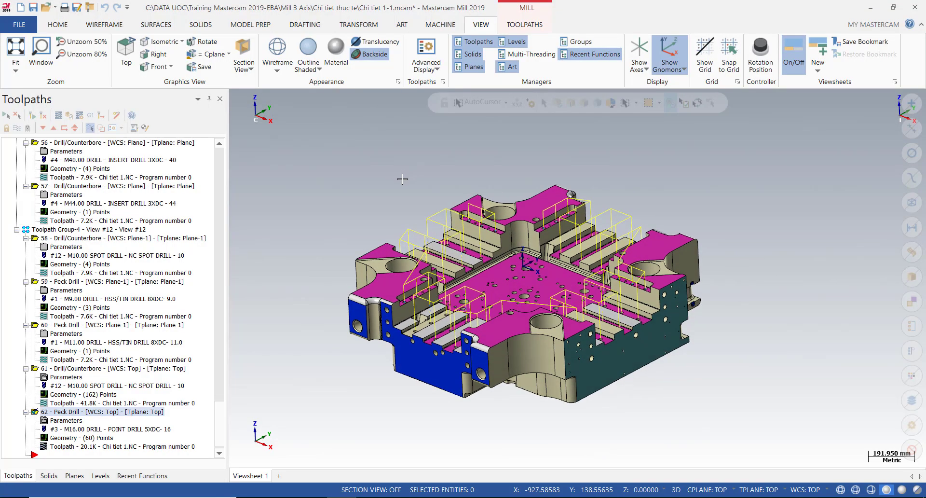